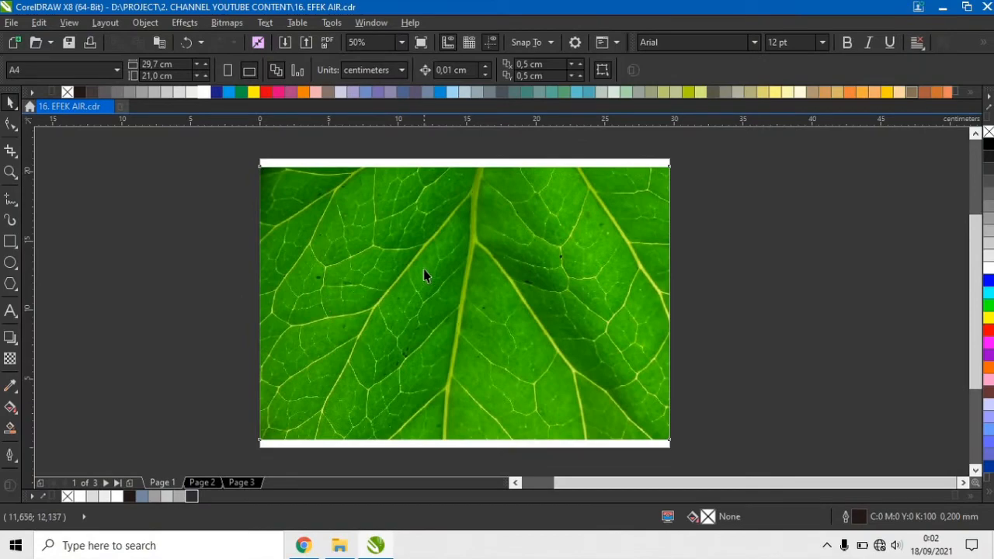
- Draw an ellipse about 3.8 by 2.9 cm on the leaf's left half and move it slightly up and to the right
scroll(432, 265, up, 2)
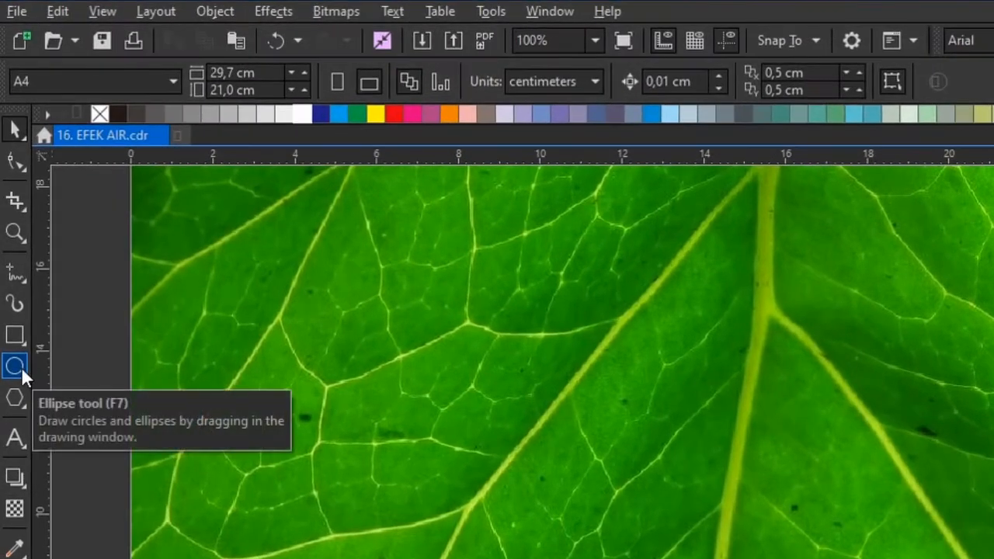
click(21, 368)
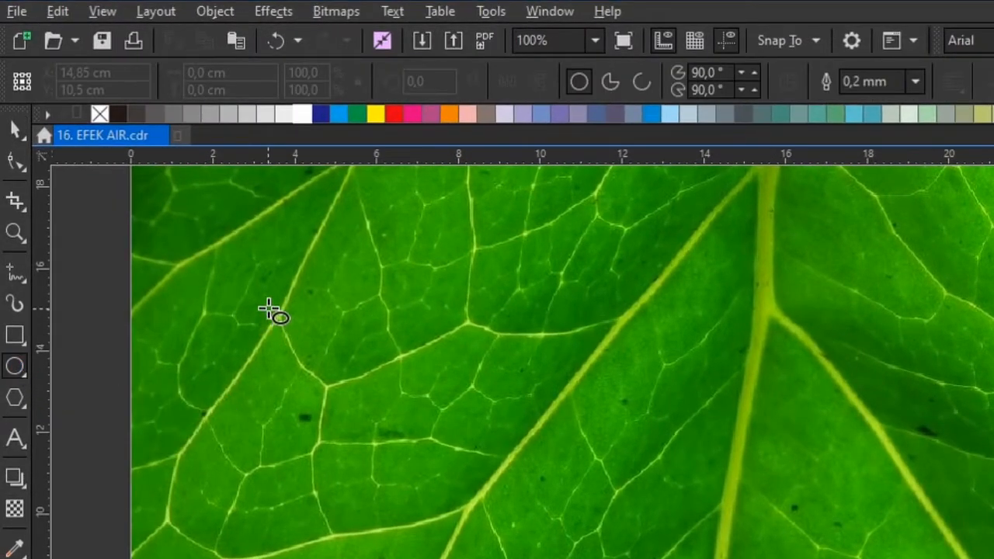
drag(272, 308, 428, 432)
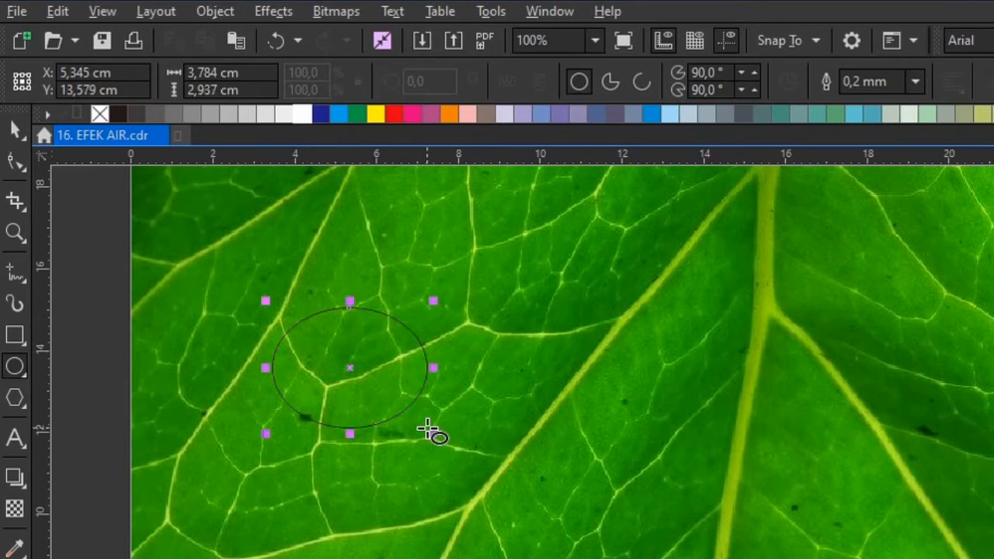
click(16, 130)
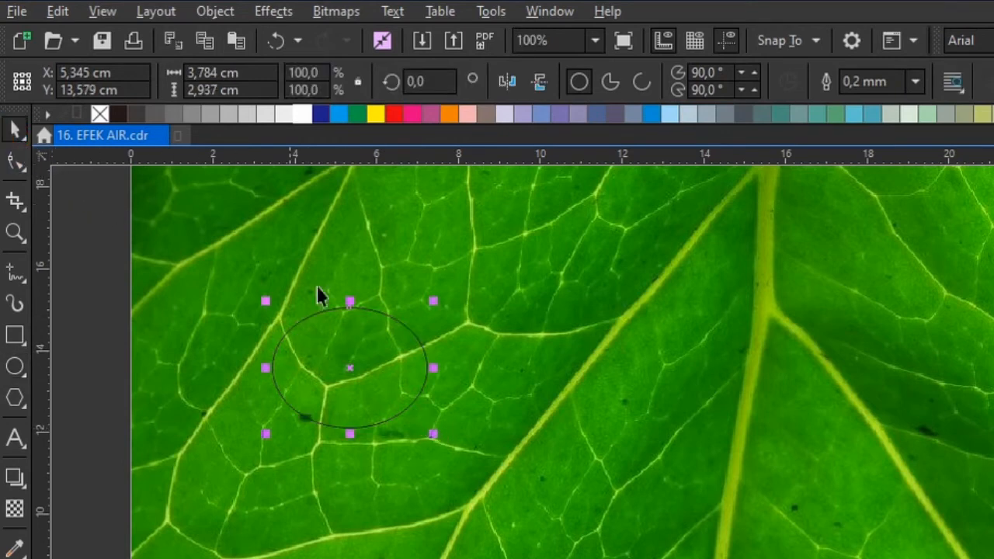
drag(378, 372, 412, 348)
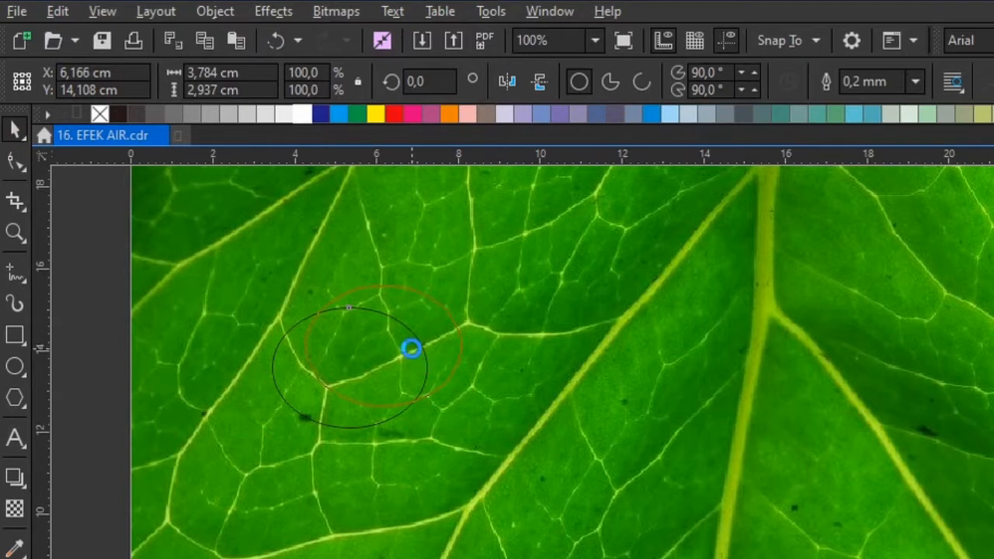
click(532, 325)
click(395, 327)
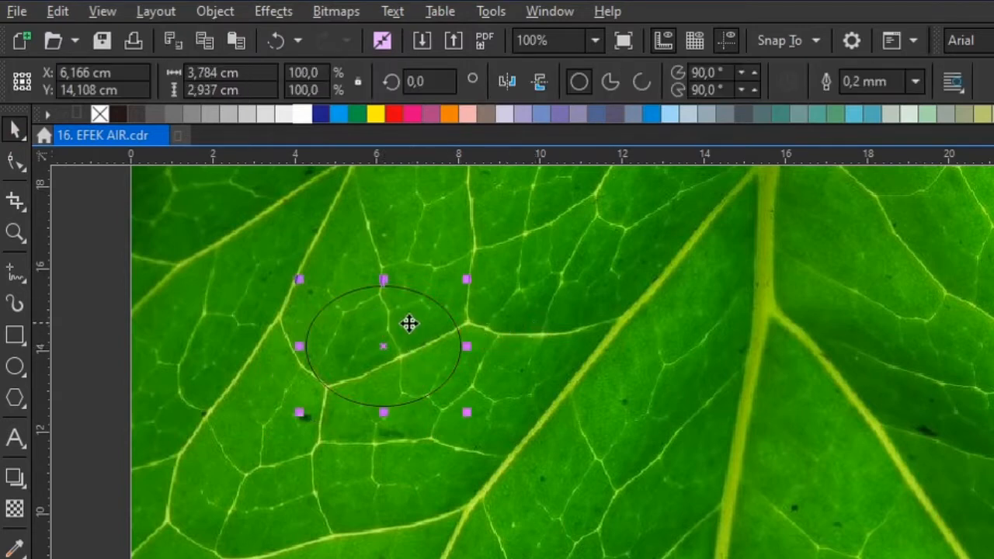
- Rotate the ellipse about 34° counterclockwise and shift it slightly to the right
click(423, 333)
drag(473, 282, 421, 226)
click(543, 315)
click(417, 347)
drag(417, 331, 433, 329)
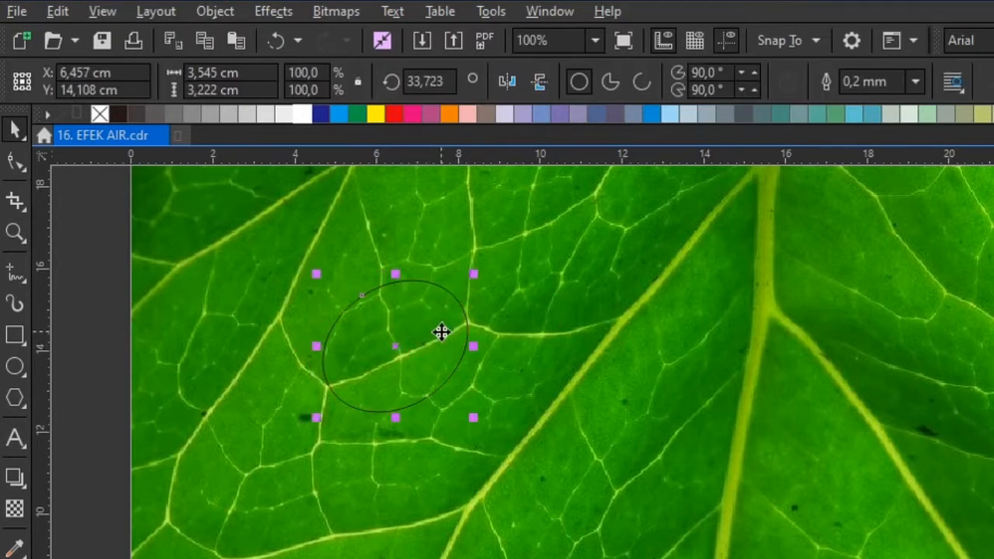
- Copy the rotated ellipse and paste a duplicate in the same place
right_click(442, 329)
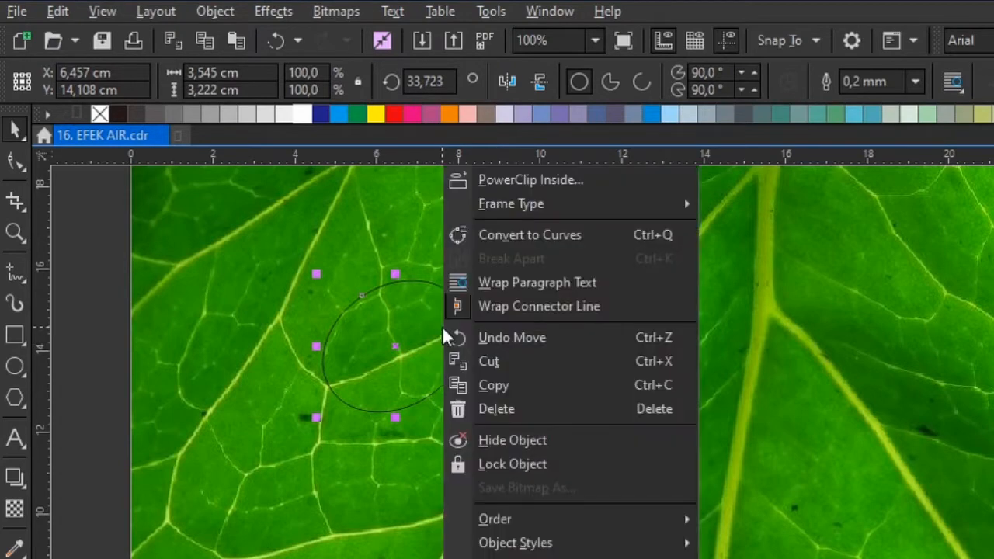
click(346, 250)
click(386, 314)
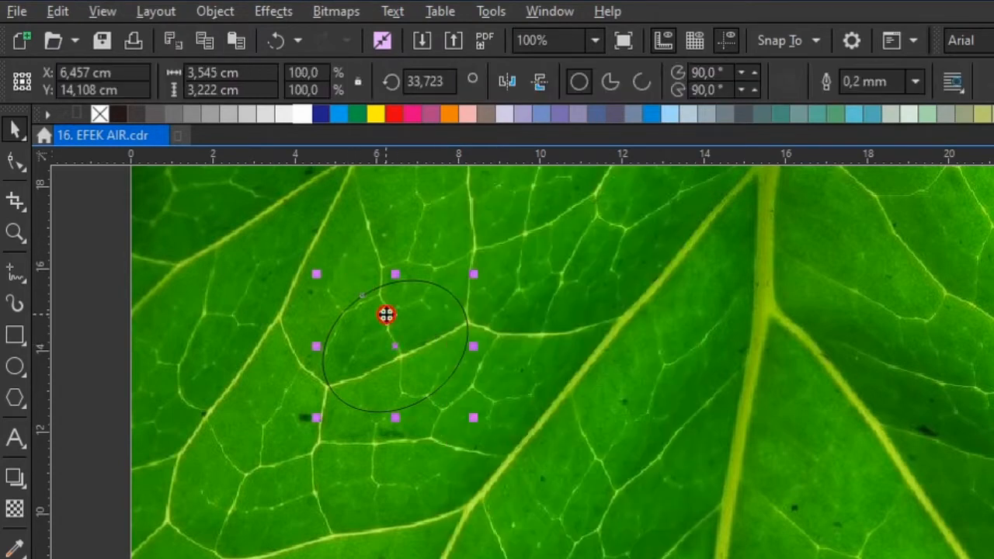
click(208, 44)
click(236, 39)
click(348, 226)
click(384, 332)
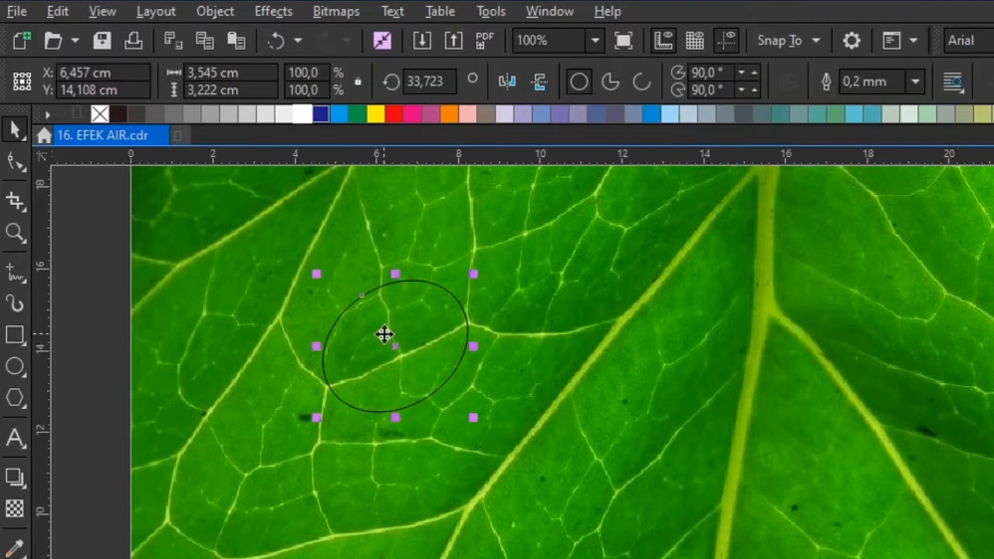
- Convert the duplicate ellipse to curves
right_click(384, 334)
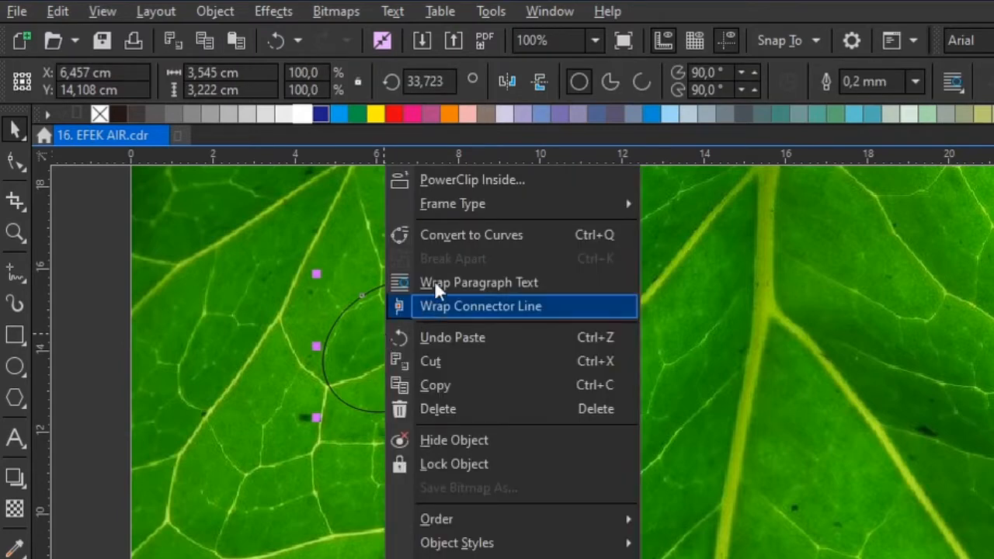
click(467, 236)
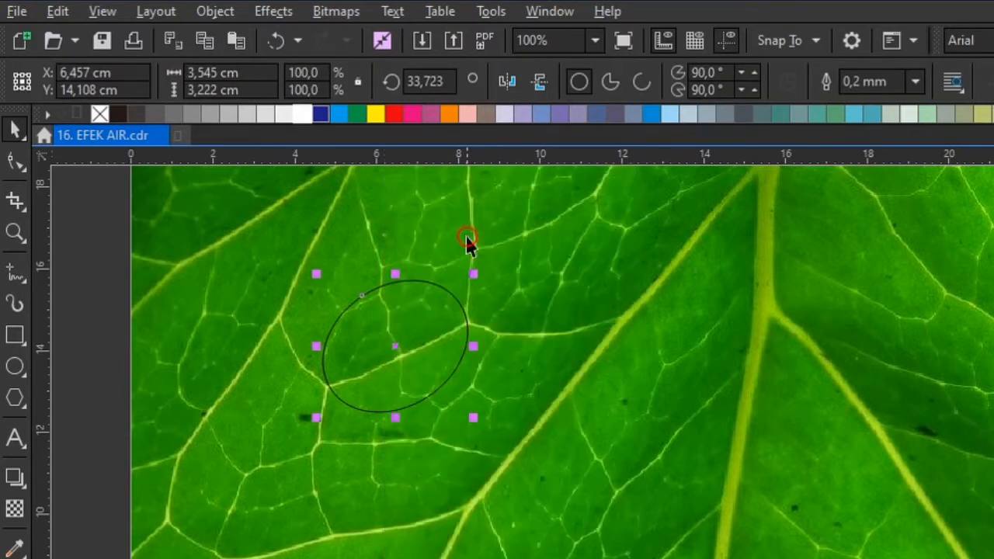
click(519, 344)
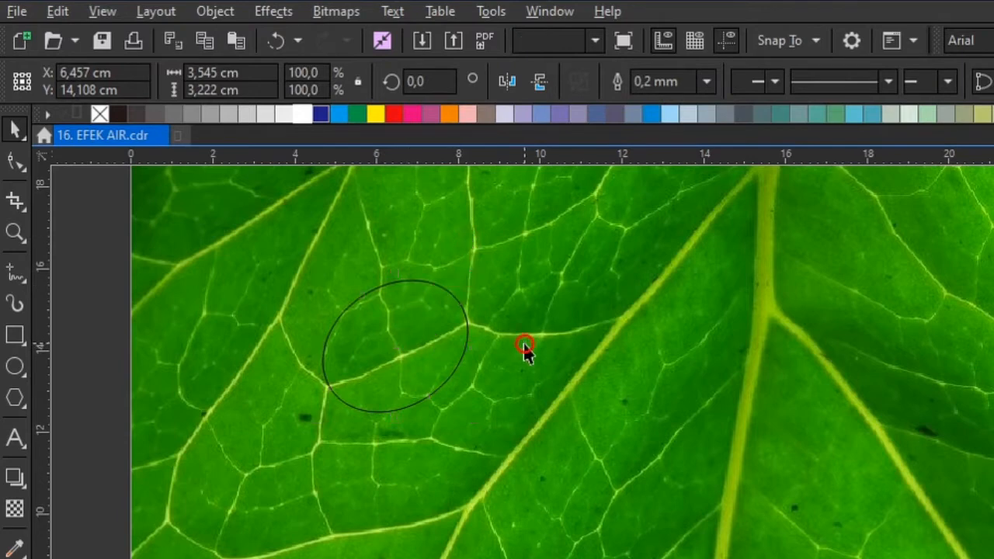
click(438, 357)
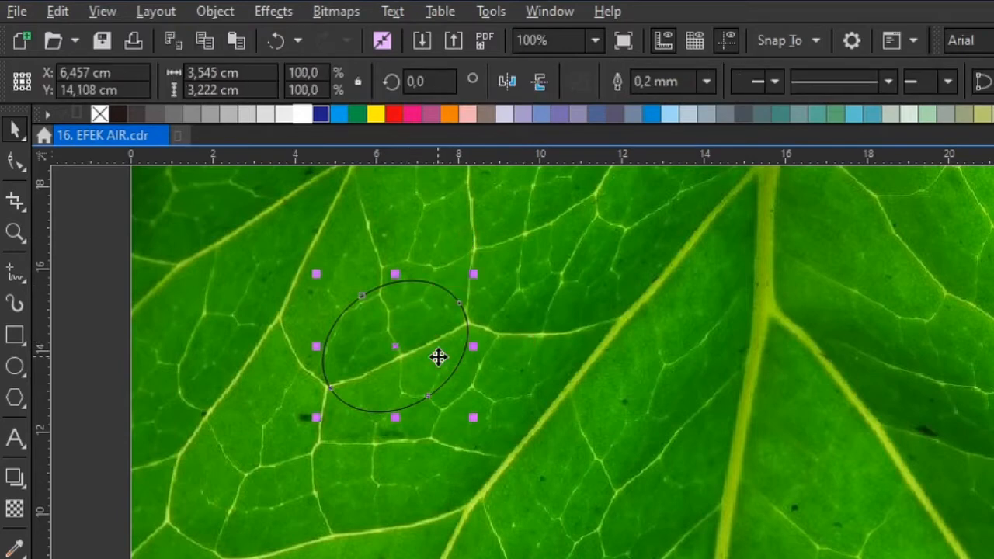
- Pull the converted curve's lower-left node outward to form an egg shape about 4.7 by 3.8 cm
click(23, 163)
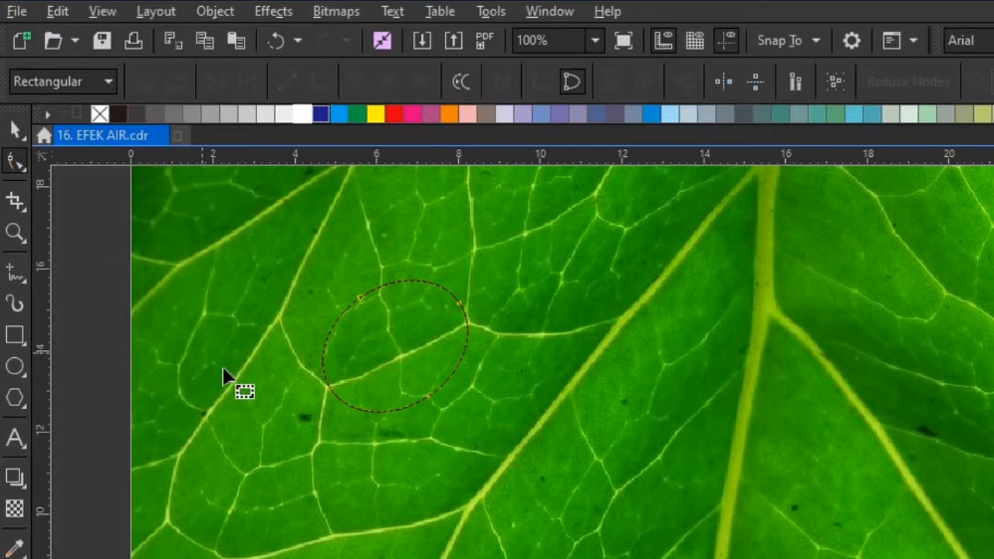
drag(329, 389, 274, 424)
click(354, 454)
click(281, 429)
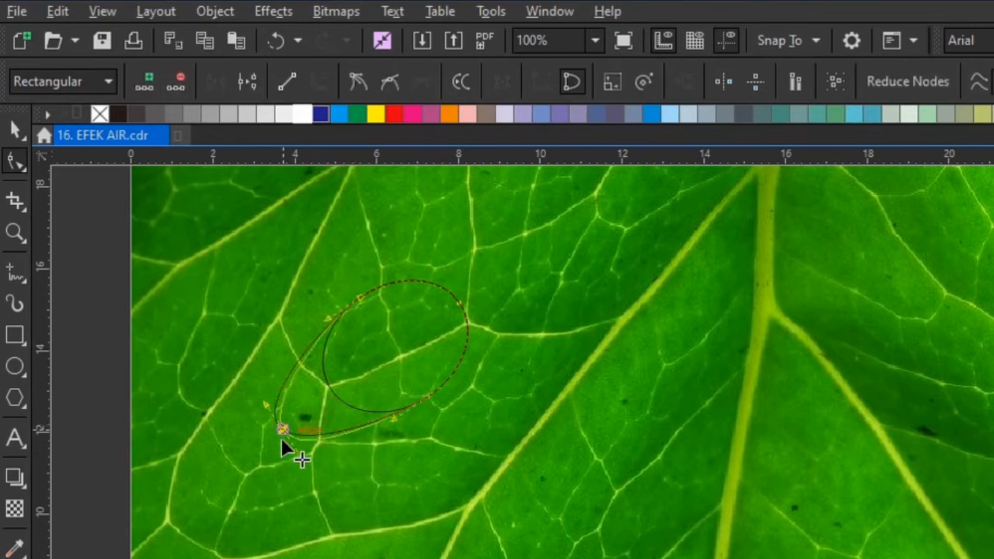
click(284, 442)
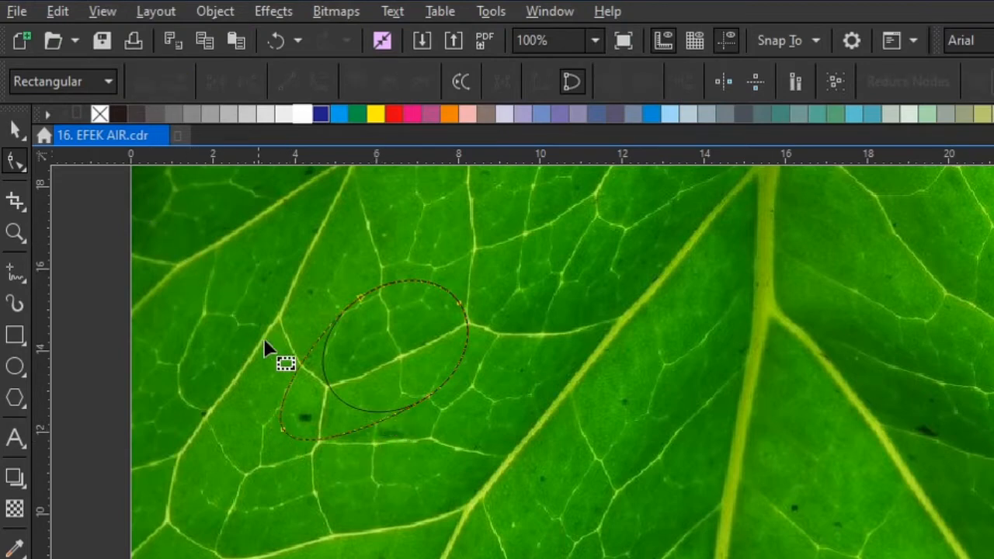
click(279, 426)
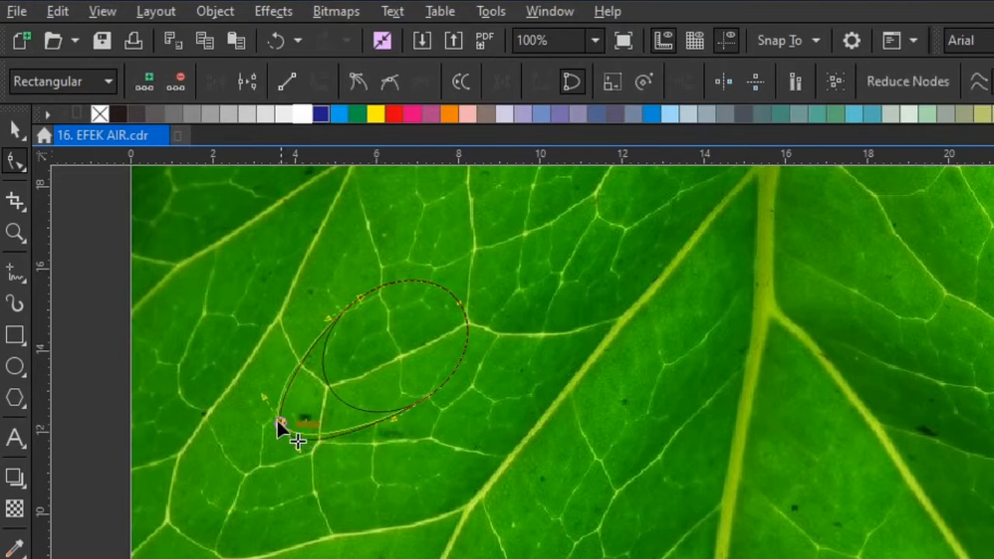
mouse_move(278, 421)
mouse_down()
mouse_move(268, 418)
mouse_move(278, 411)
mouse_move(280, 422)
mouse_up()
click(382, 448)
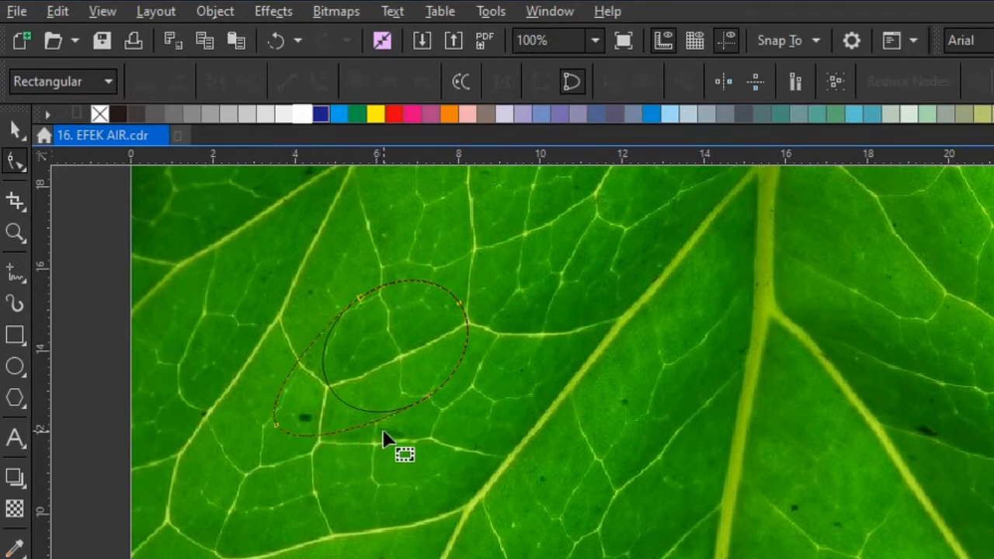
click(16, 128)
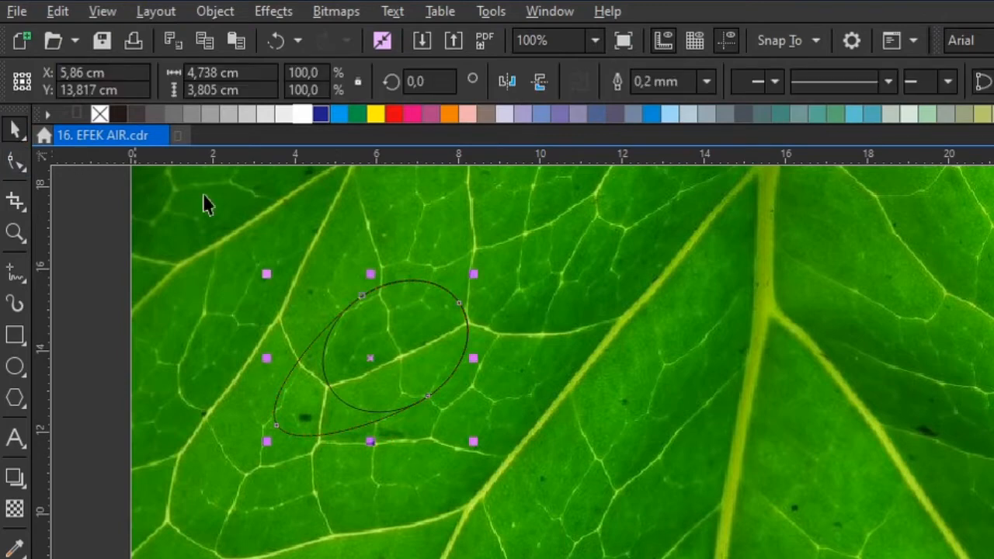
click(536, 304)
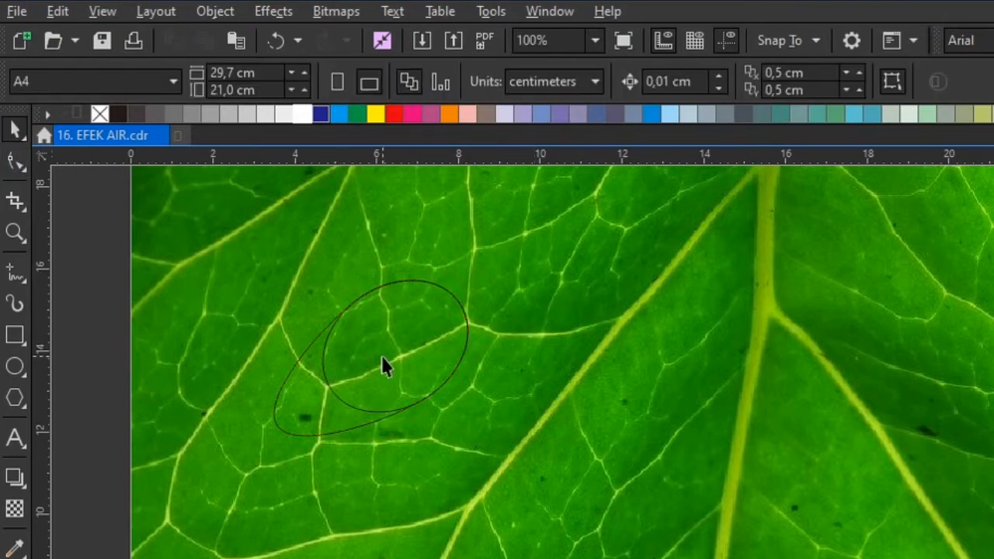
- Reorder the egg-shaped curve so that it lies behind the original ellipse
scroll(381, 357, up, 1)
click(359, 371)
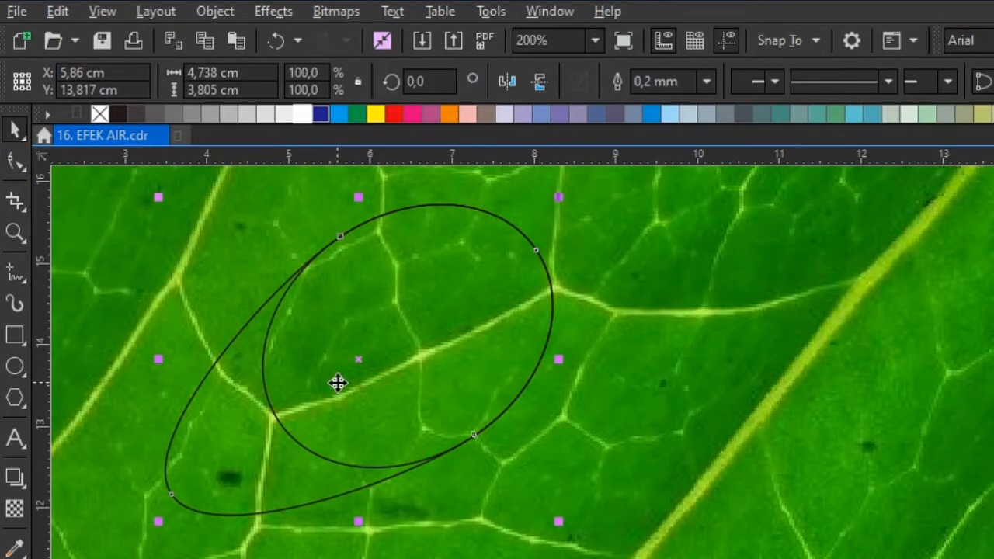
click(546, 466)
click(233, 450)
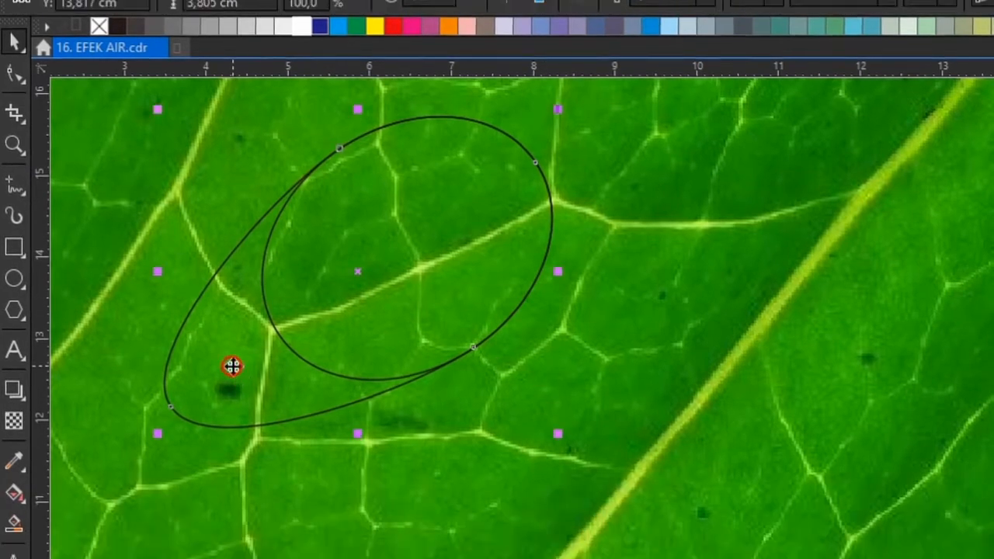
right_click(233, 448)
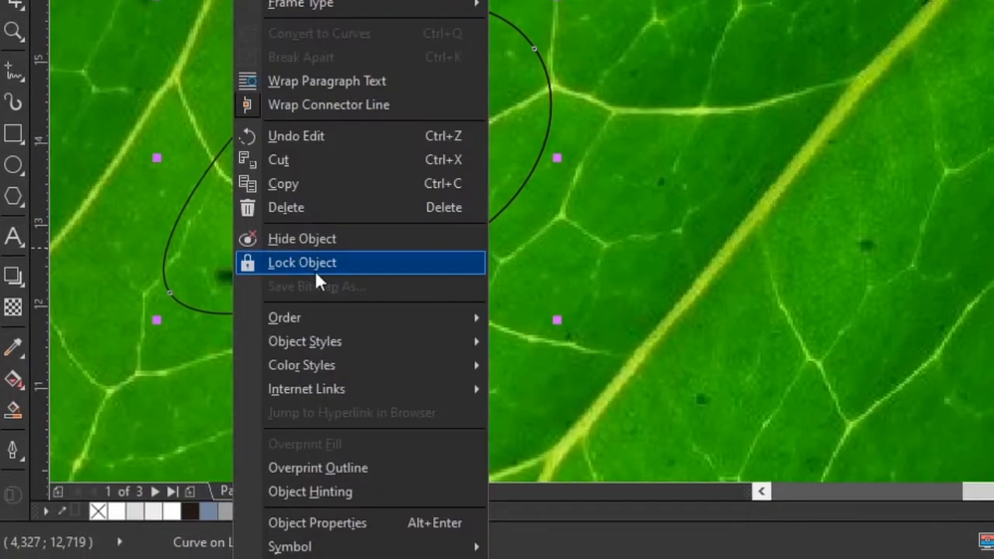
mouse_move(389, 318)
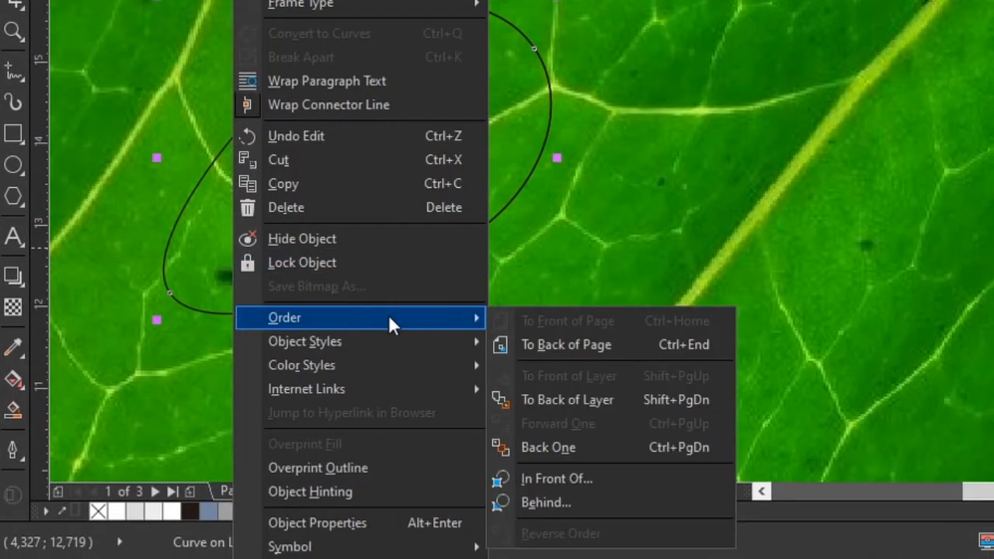
click(555, 475)
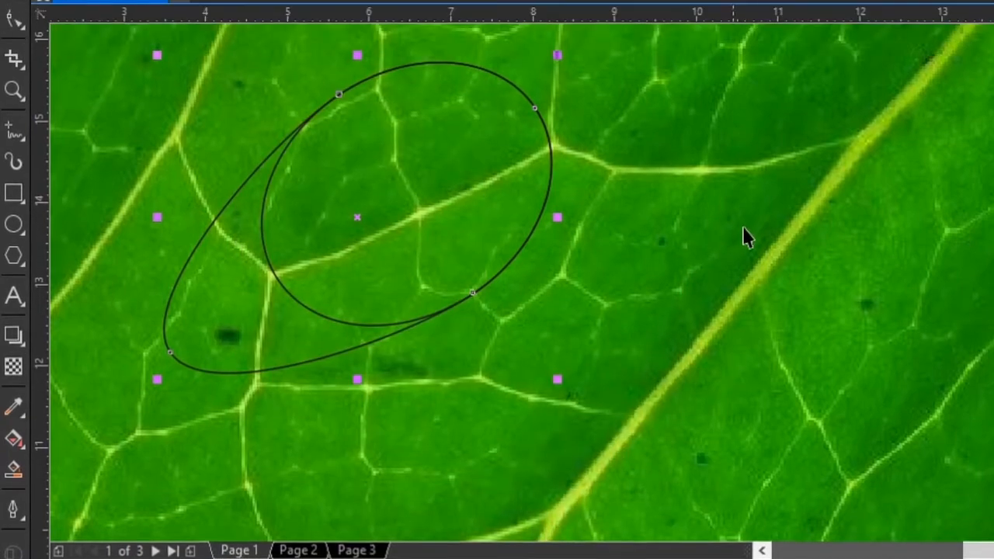
click(741, 163)
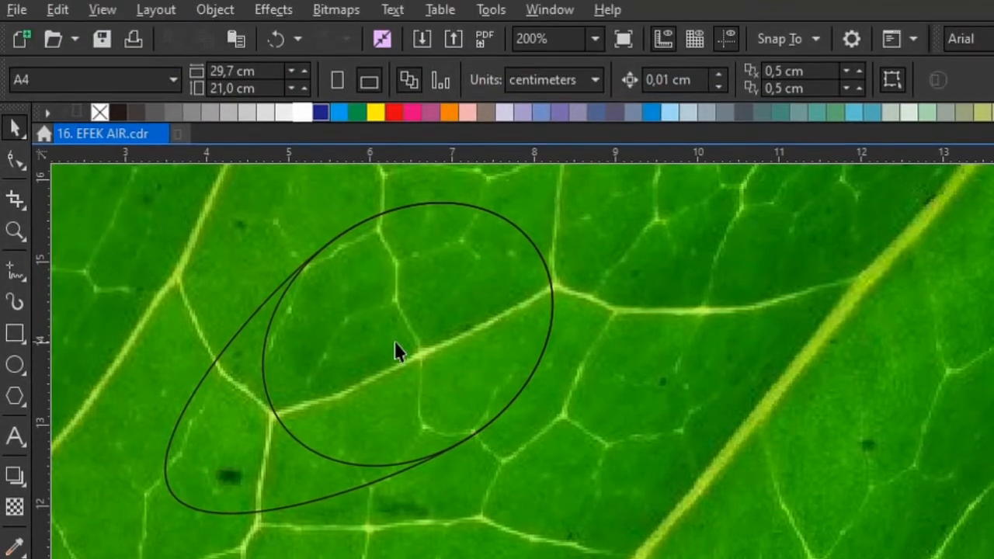
- Trim the egg-shaped curve with the ellipse, leaving a separate crescent beside it
click(396, 341)
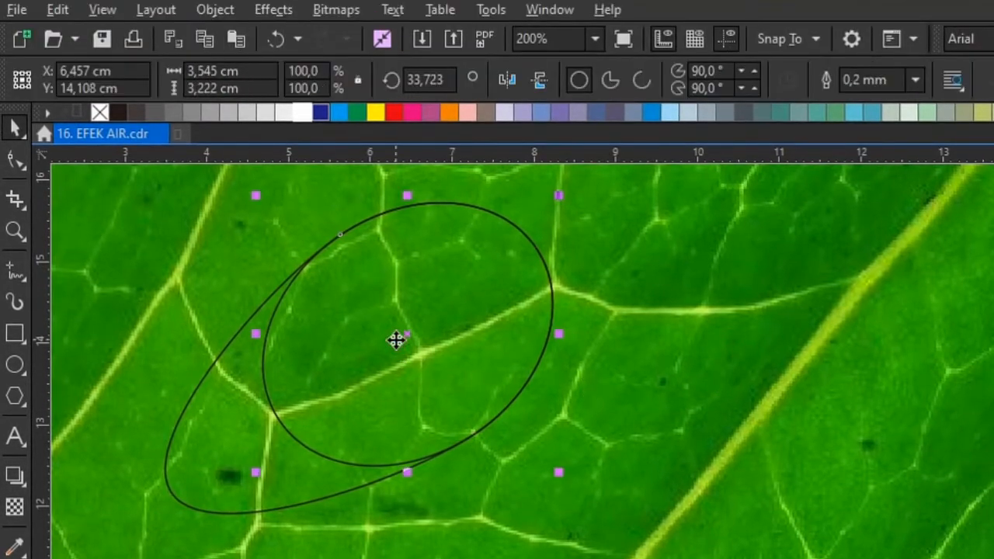
click(230, 433)
click(275, 407)
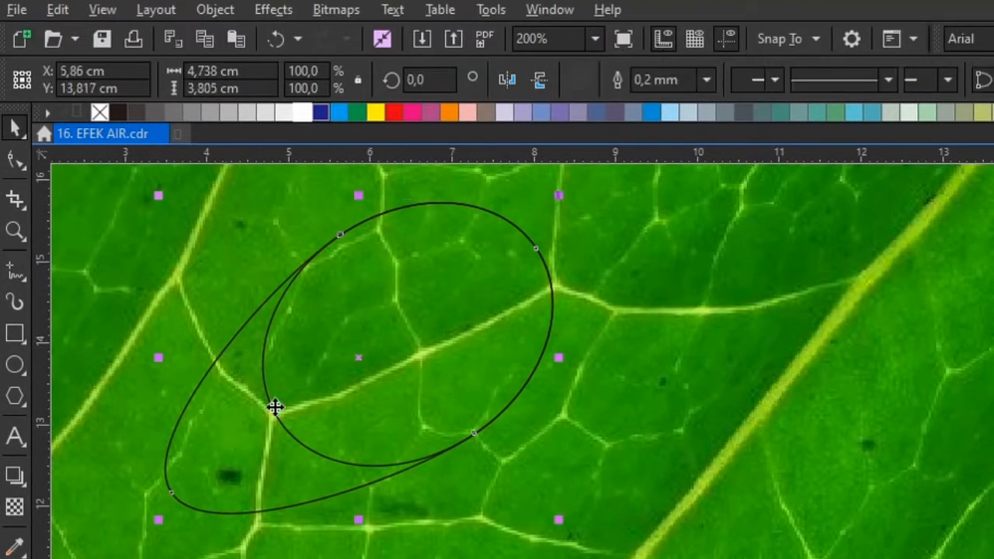
click(370, 351)
shift+click(241, 429)
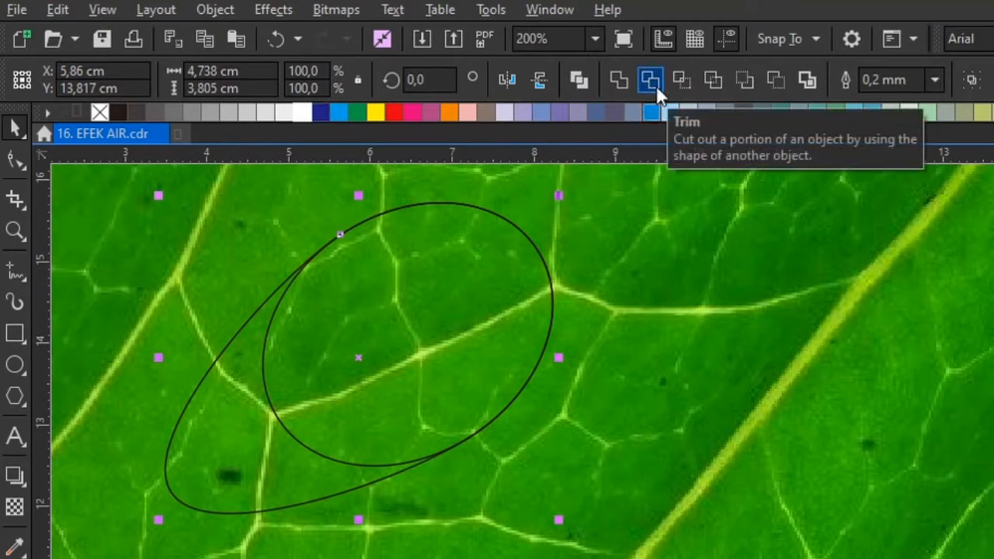
click(656, 85)
key(Escape)
- Move the ellipse and the crescent apart to check the trim, and undo both moves
click(443, 319)
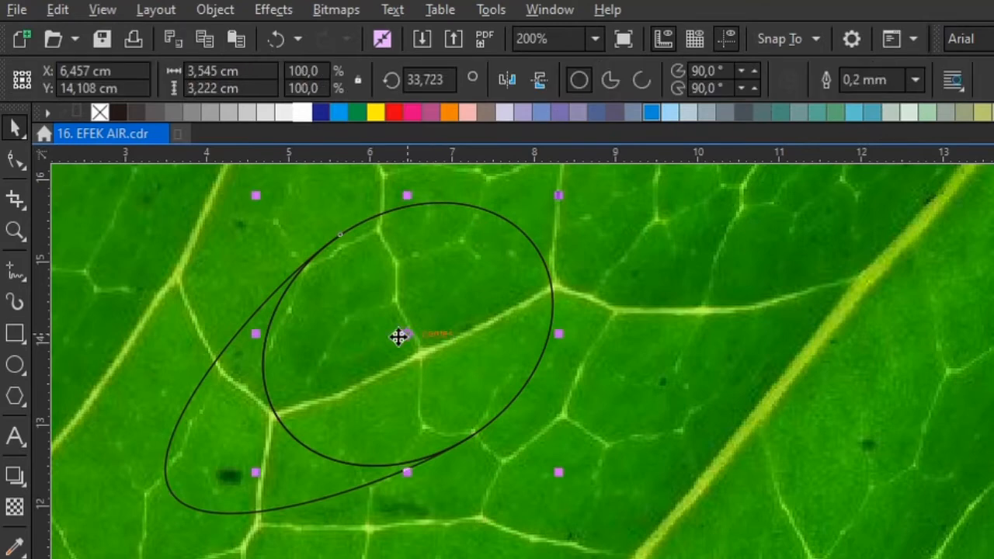
drag(395, 340, 440, 316)
drag(242, 420, 231, 445)
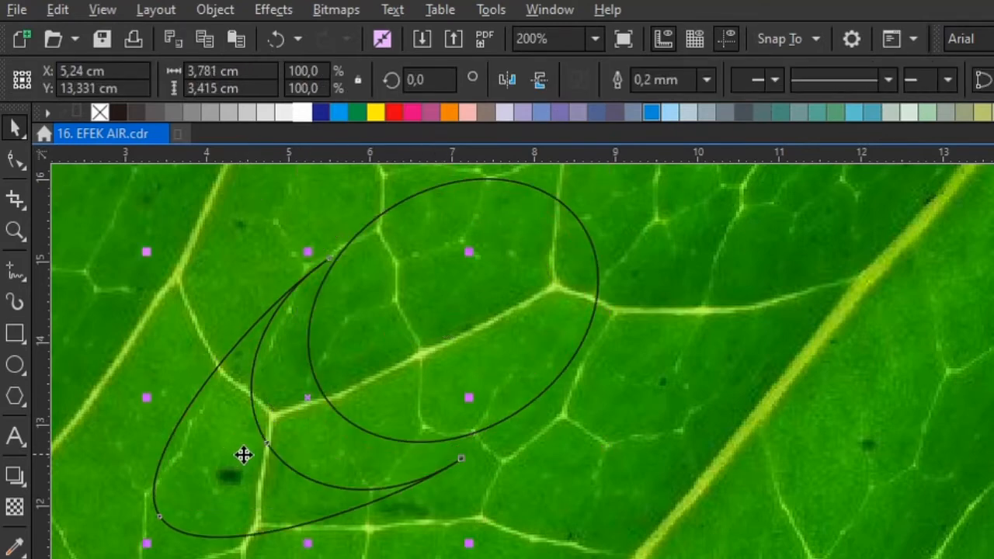
key(ctrl+z)
key(ctrl+z)
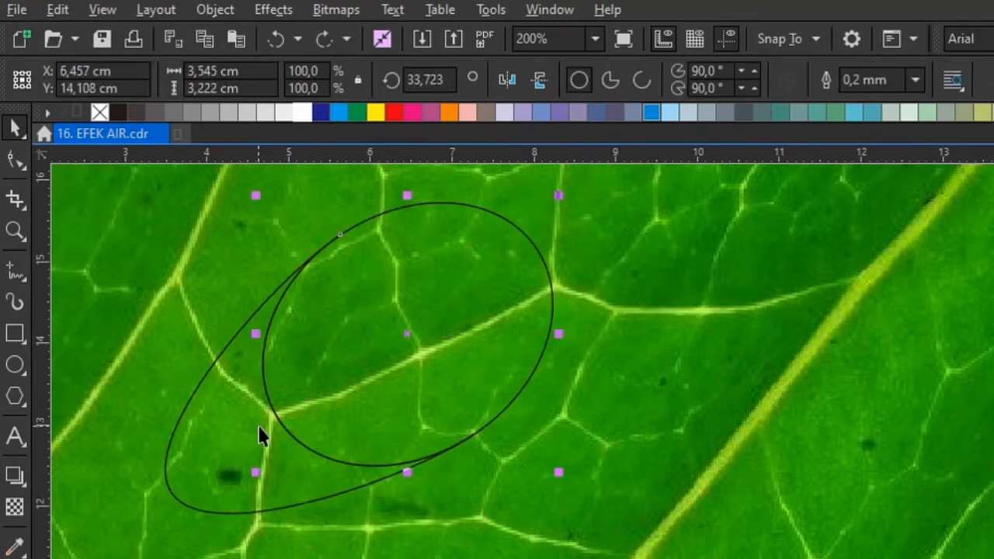
- Fill the crescent beside the ellipse with light grey and remove its outline
click(652, 335)
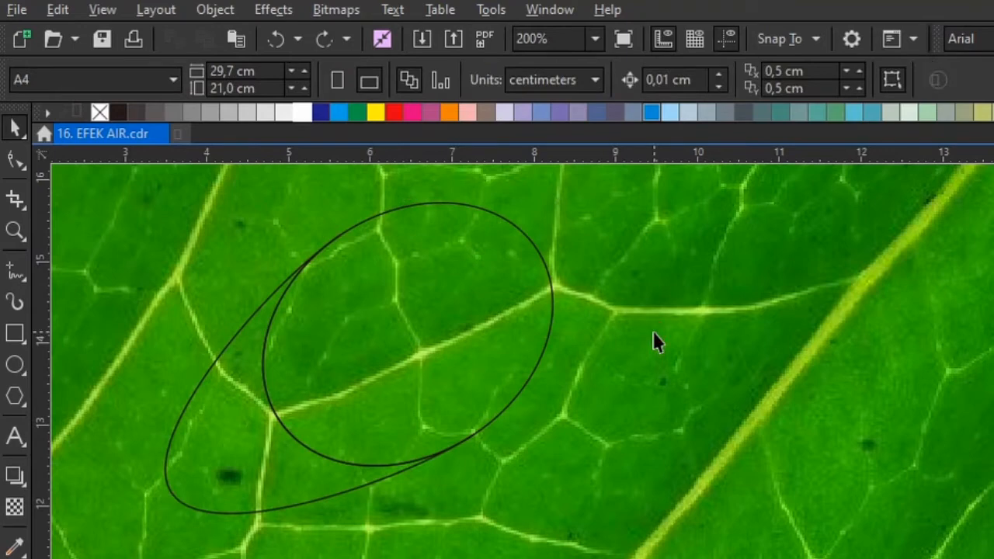
click(253, 468)
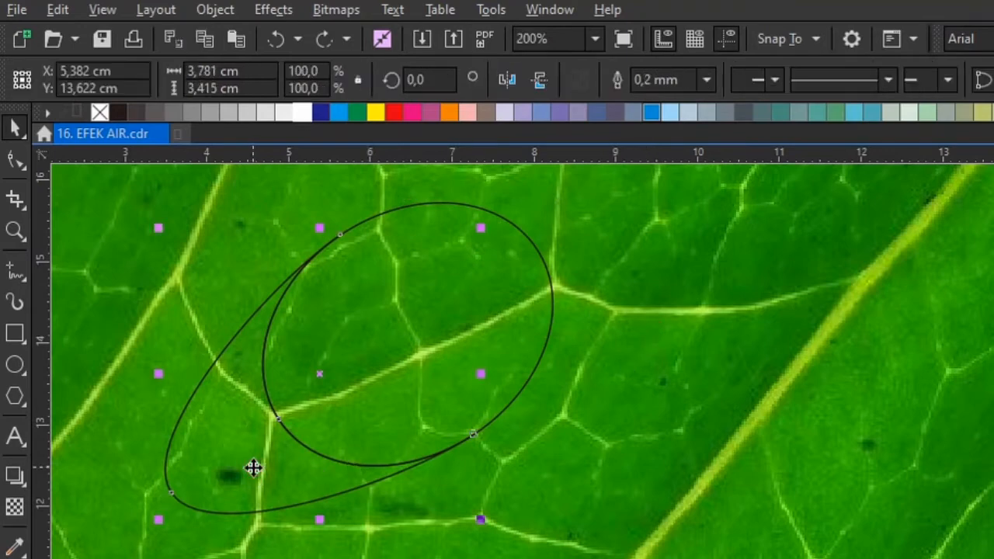
click(270, 114)
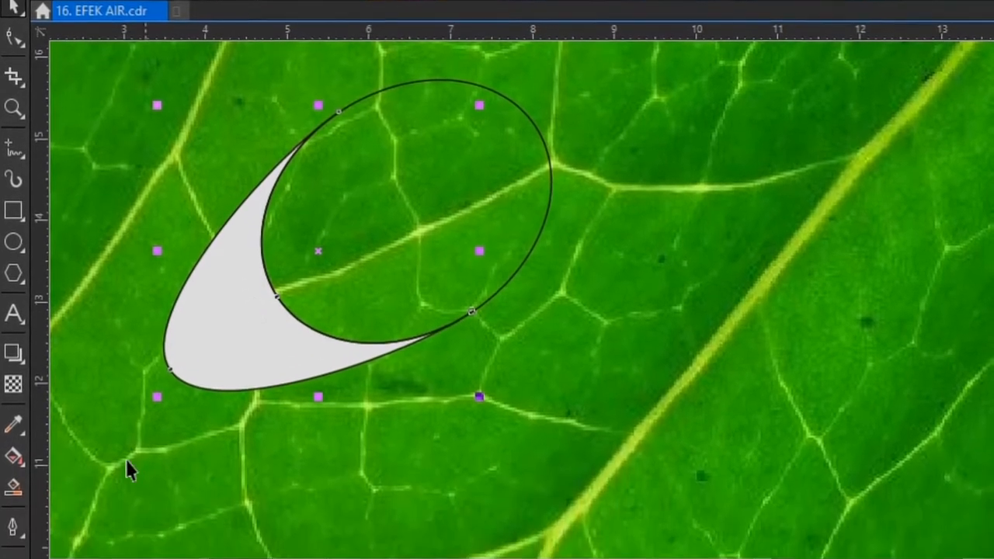
click(12, 526)
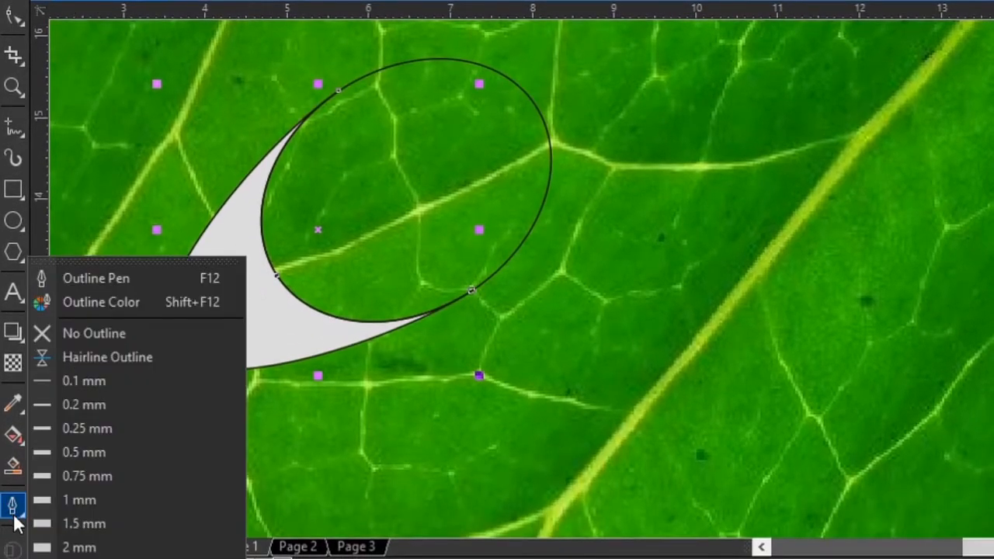
click(111, 332)
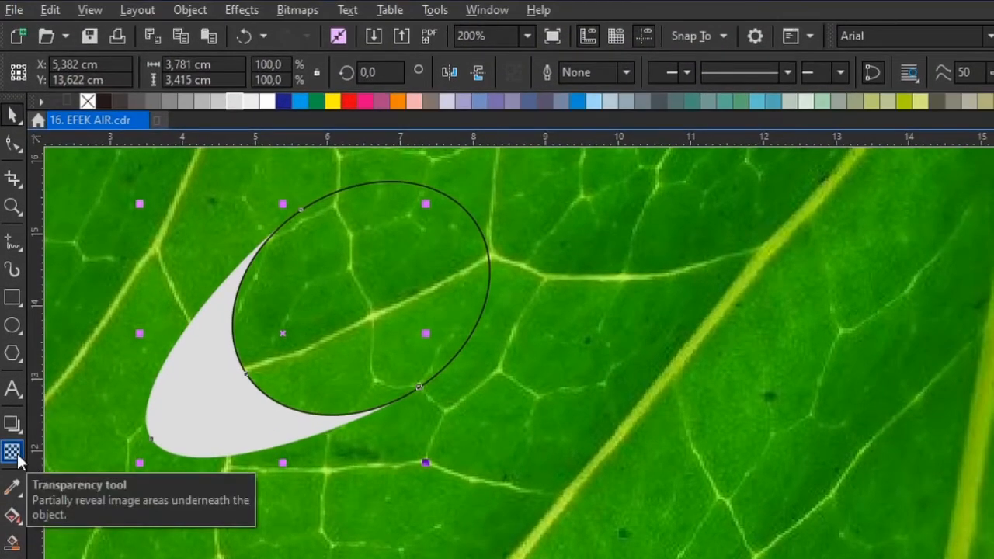
- Set the crescent's transparency merge mode to Subtract so it darkens the leaf as a shadow
click(13, 453)
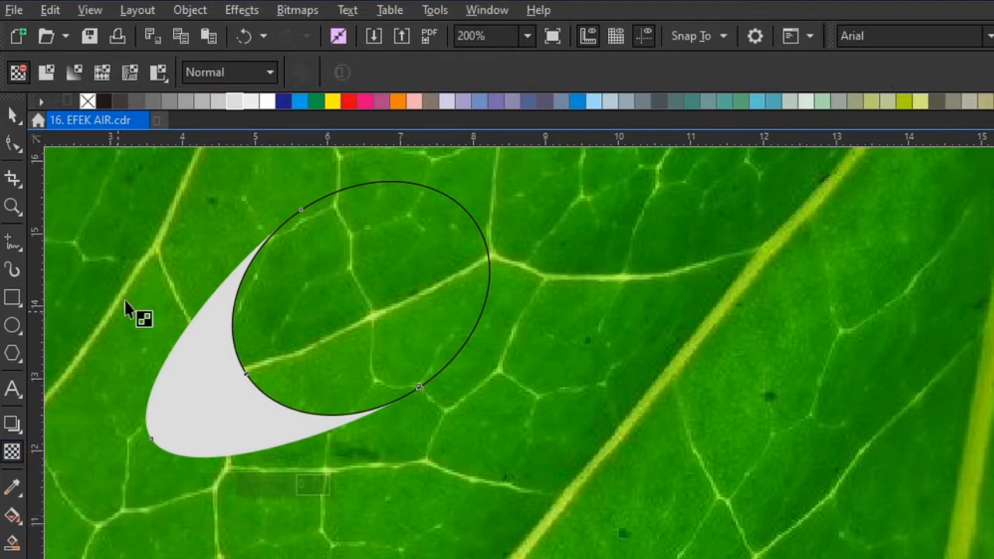
click(253, 83)
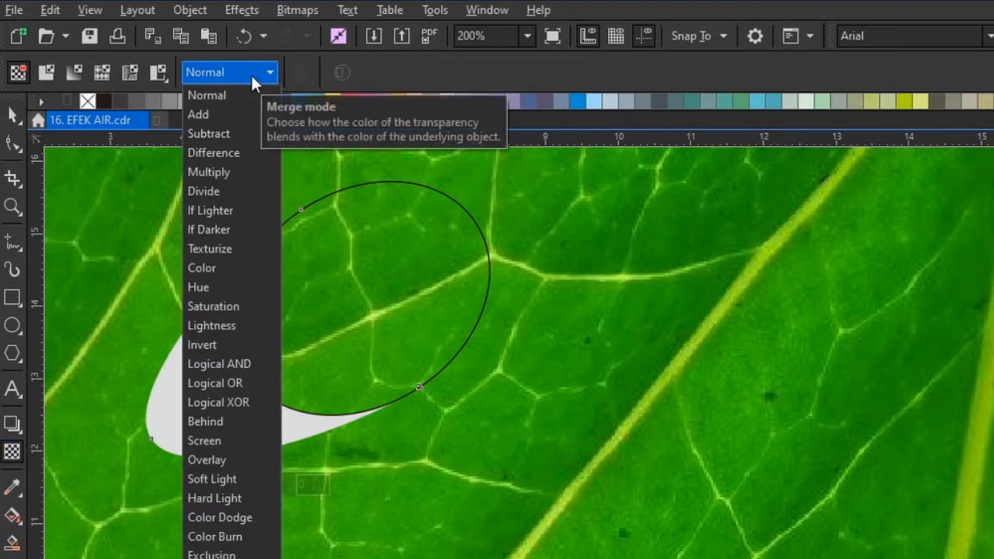
click(231, 134)
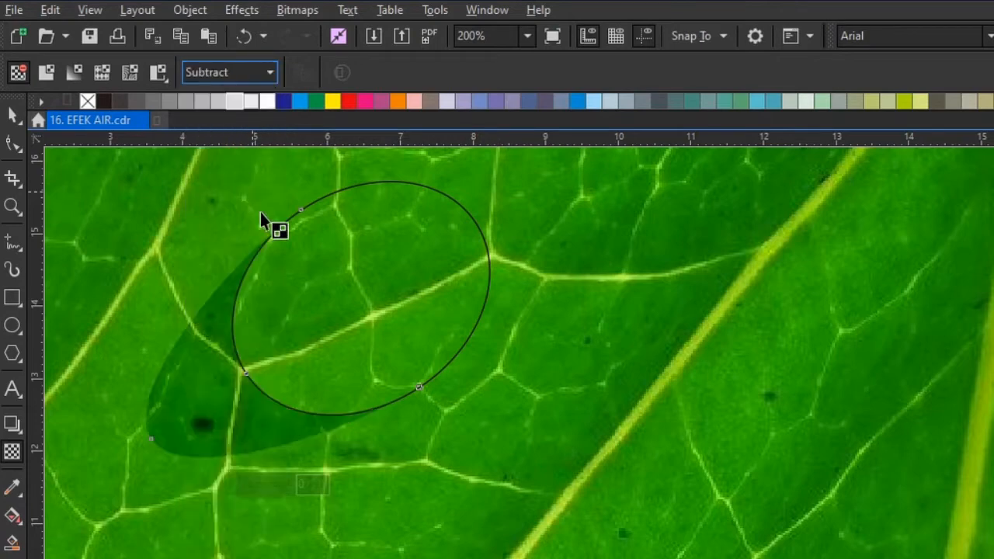
click(13, 116)
scroll(432, 347, down, 1)
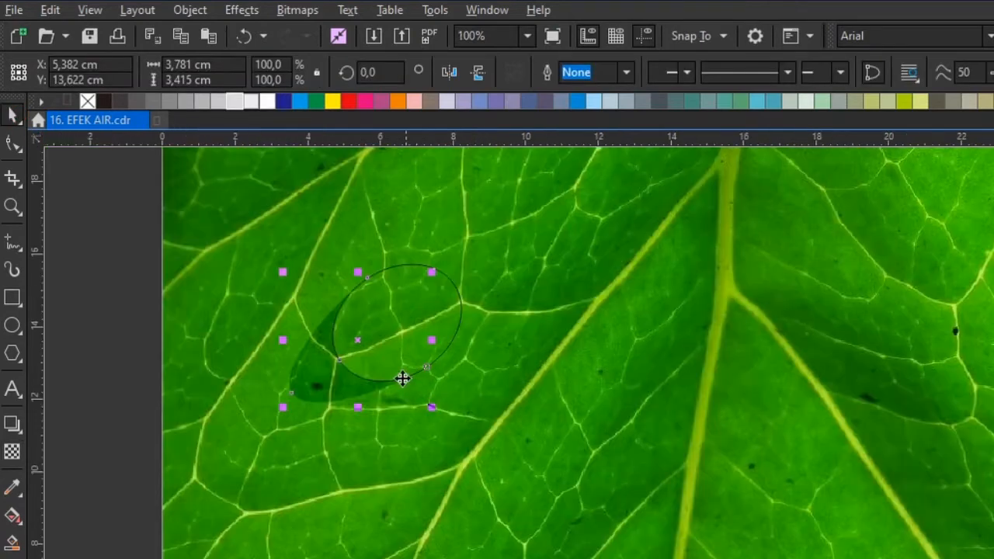
scroll(396, 363, up, 1)
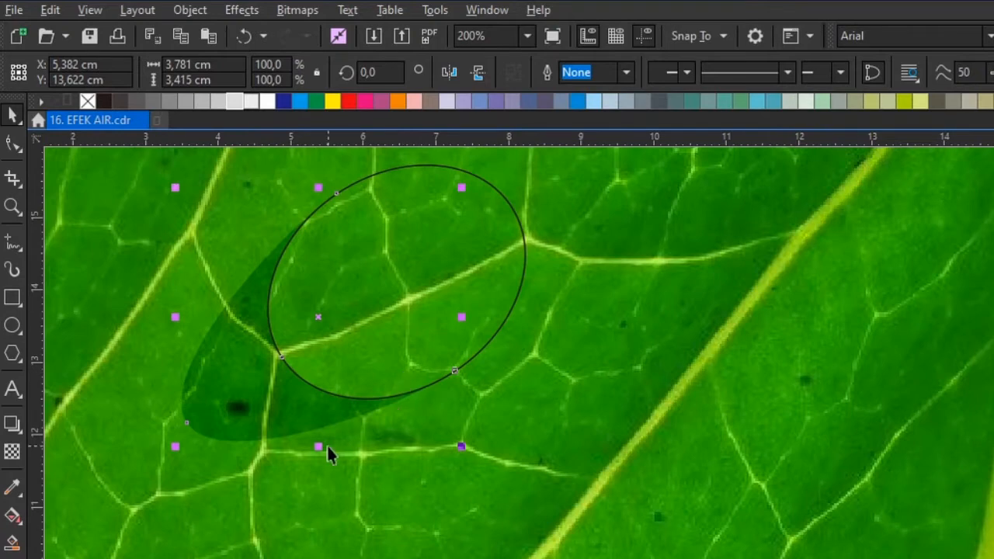
scroll(272, 433, down, 1)
scroll(267, 432, up, 1)
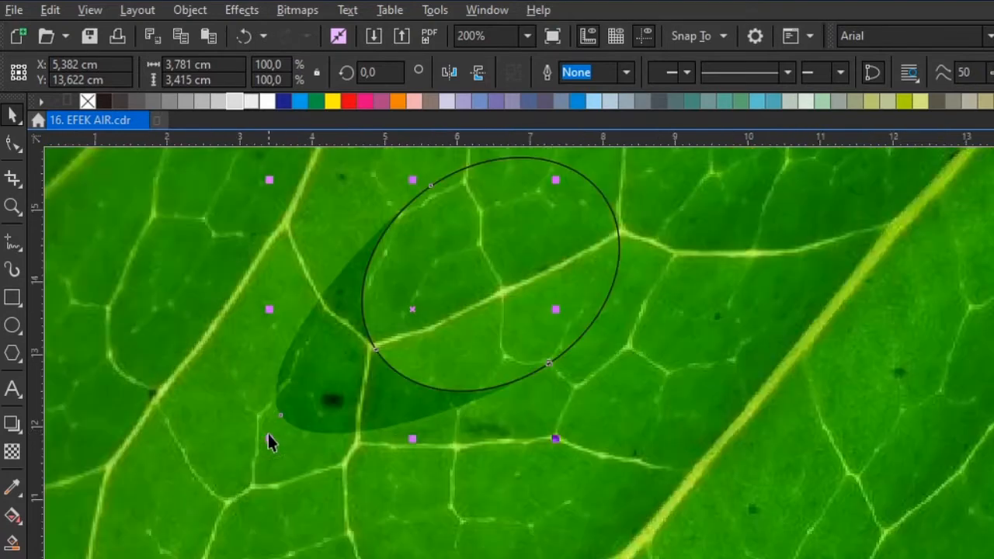
scroll(924, 365, up, 2)
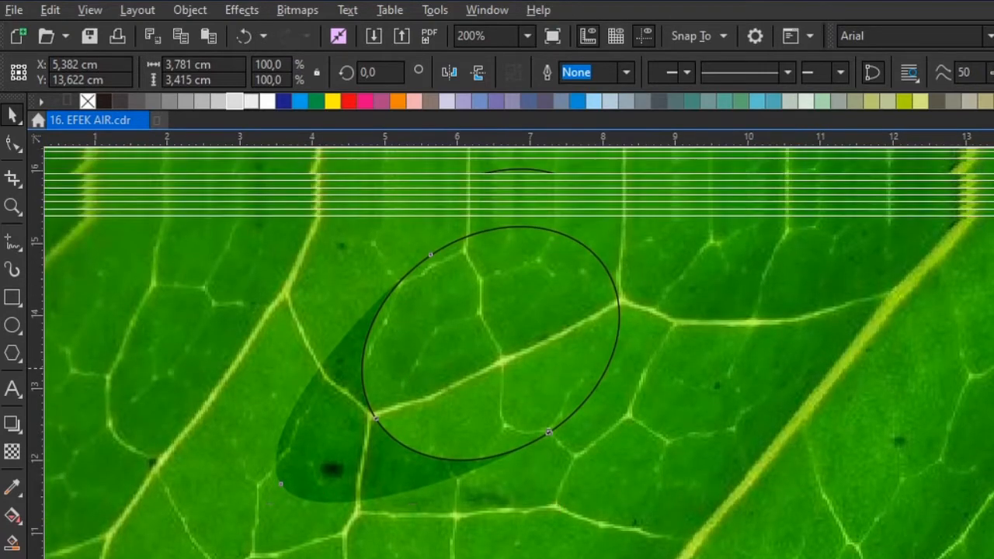
- Fill the ellipse with a linear gradient from black just outside its lower-left edge to white just outside its upper-right edge
click(861, 388)
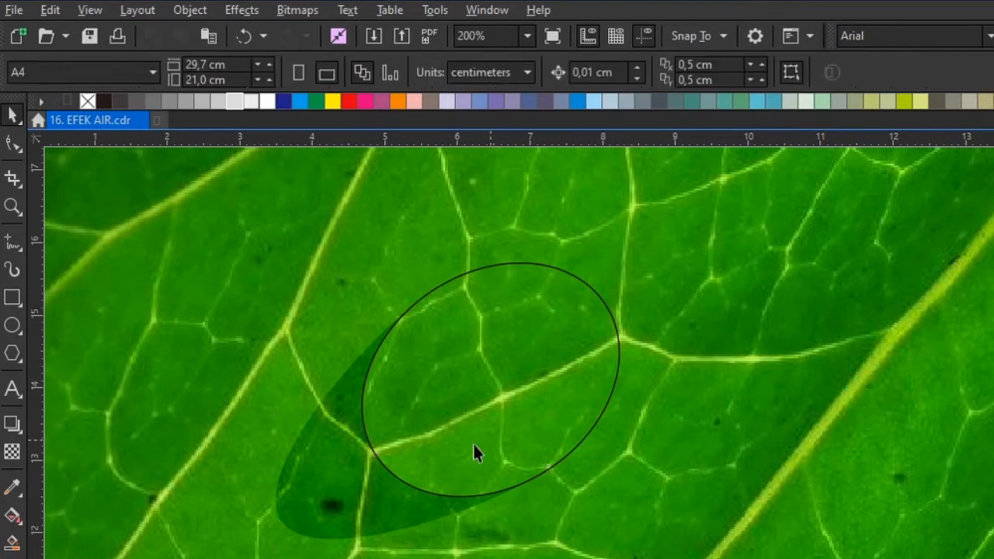
click(320, 502)
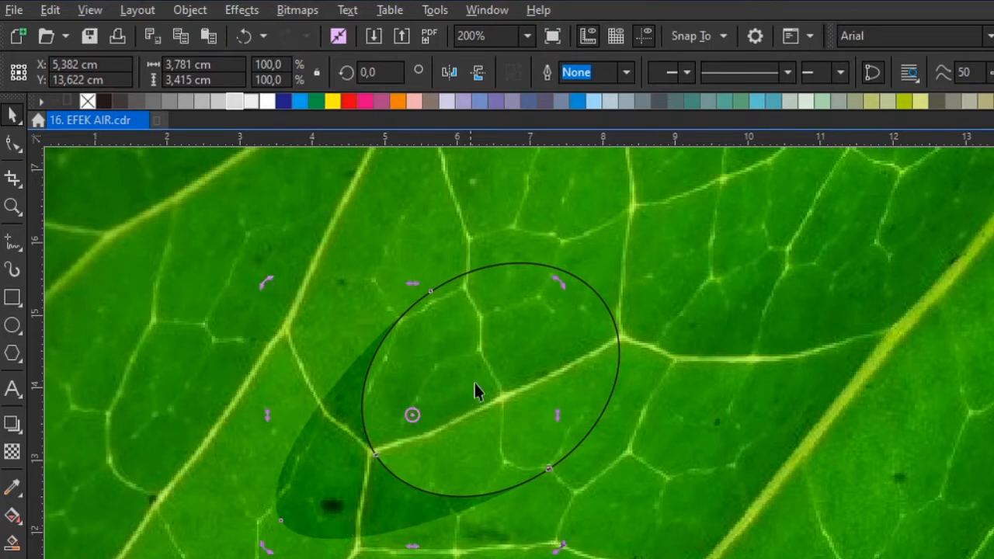
click(550, 351)
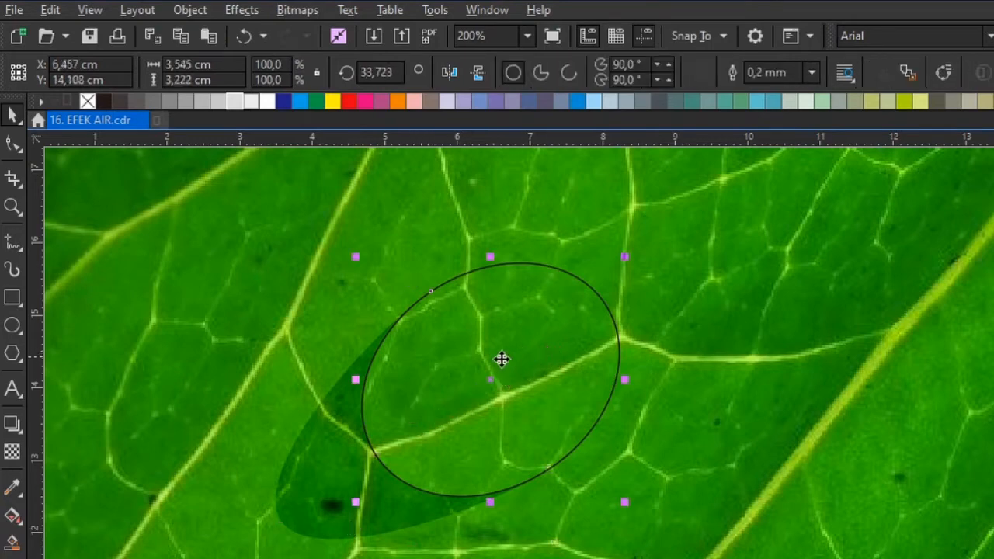
click(20, 520)
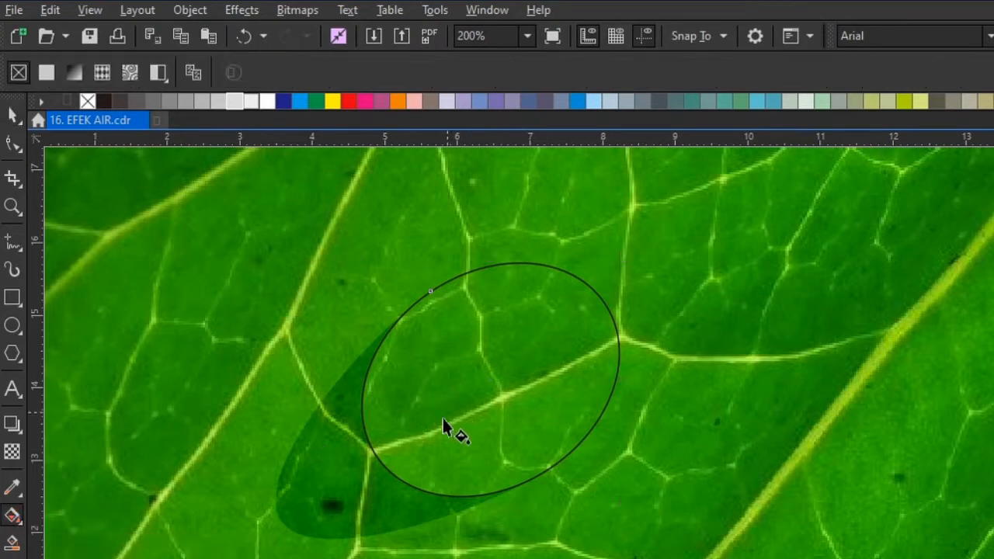
drag(427, 432, 609, 306)
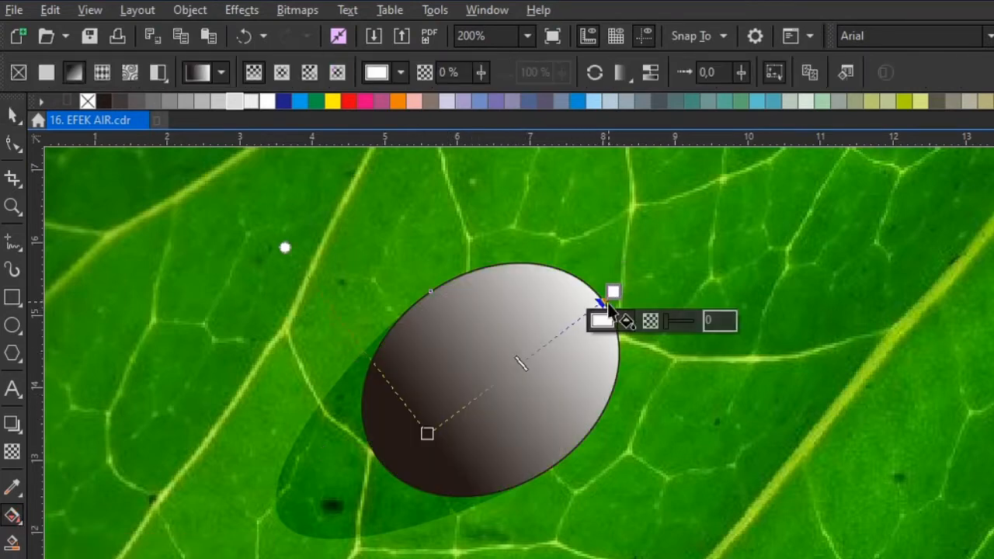
drag(427, 433, 359, 492)
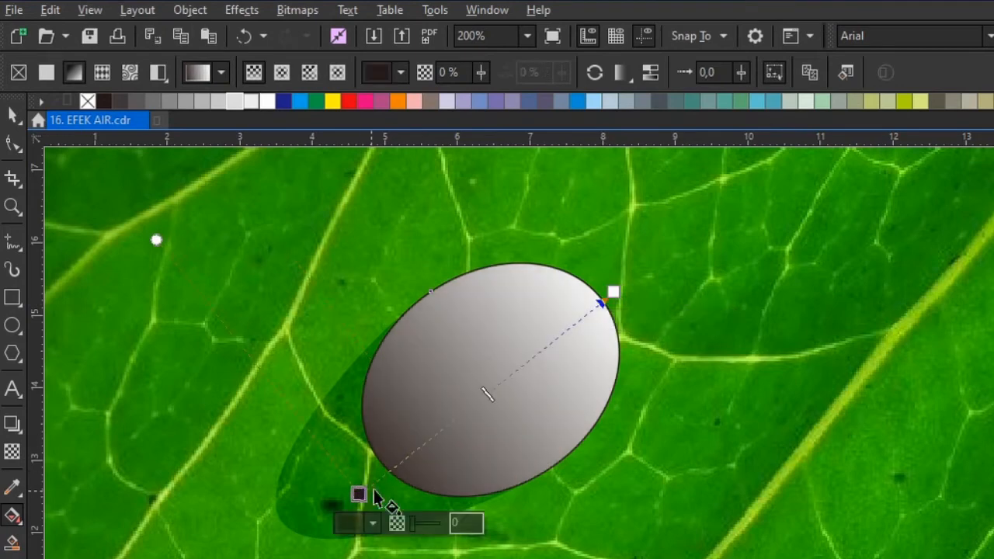
drag(607, 301, 625, 259)
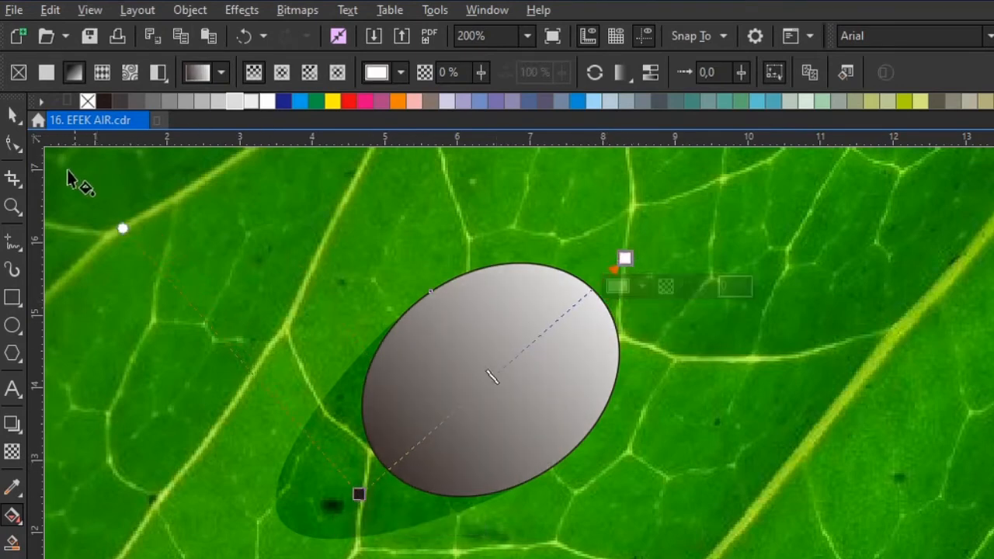
- Remove the ellipse's outline and set its transparency merge mode to Subtract
click(14, 115)
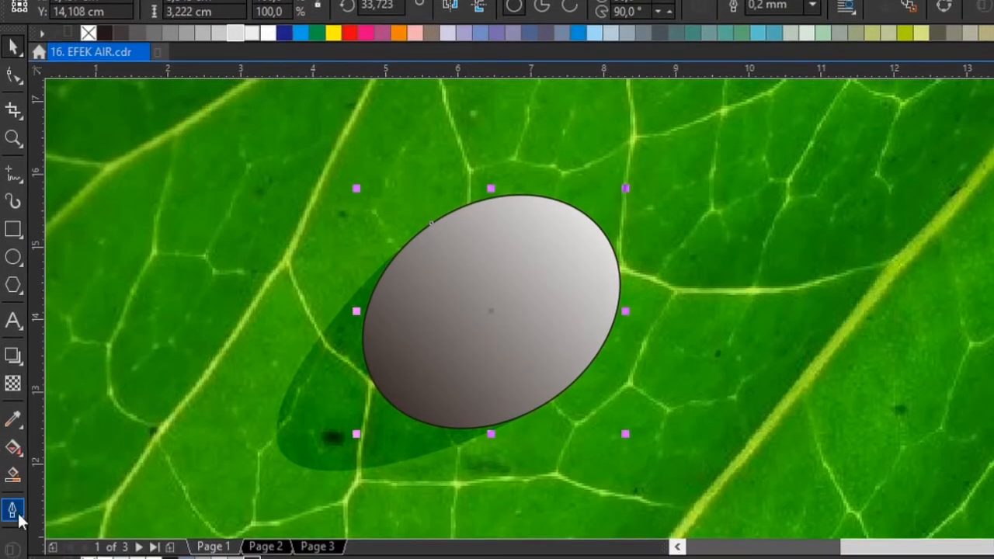
click(18, 516)
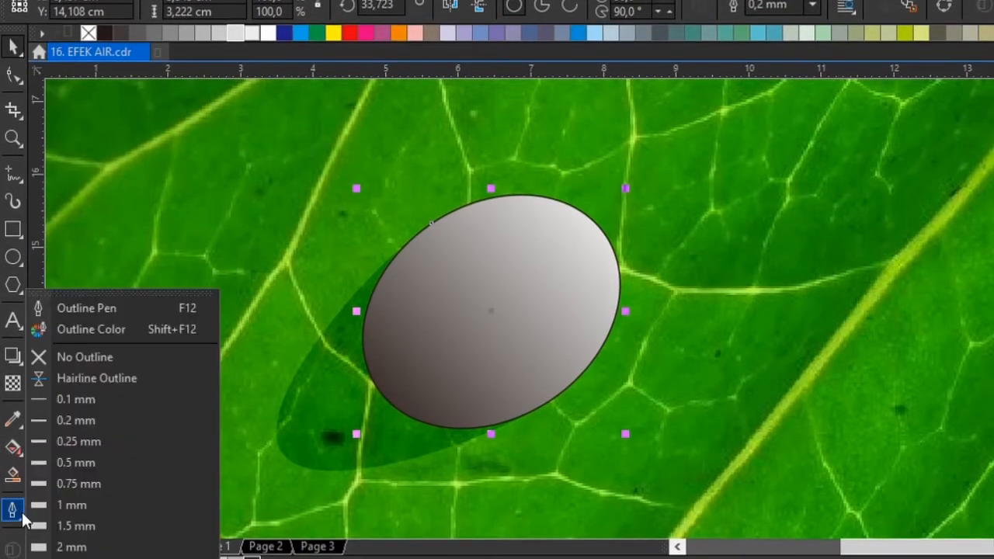
click(117, 358)
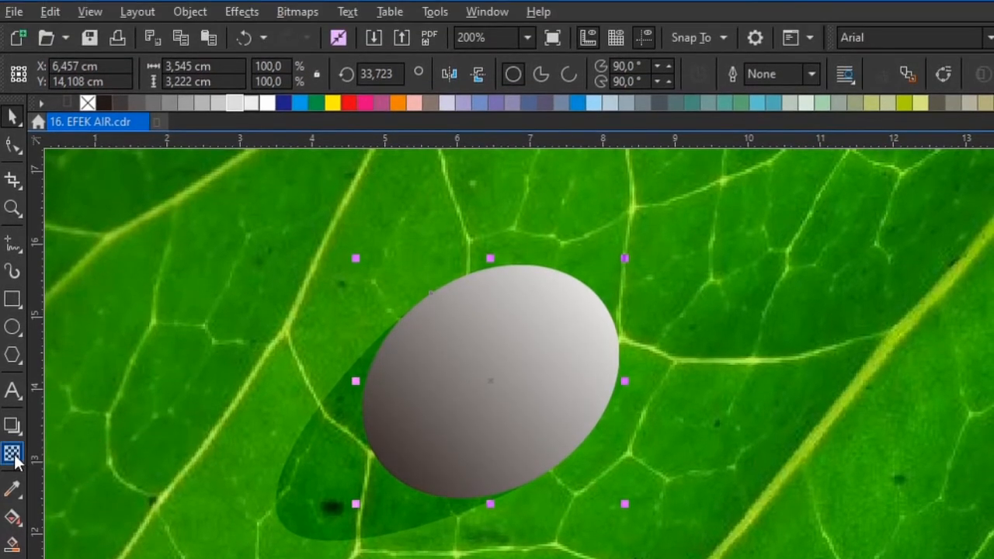
click(14, 456)
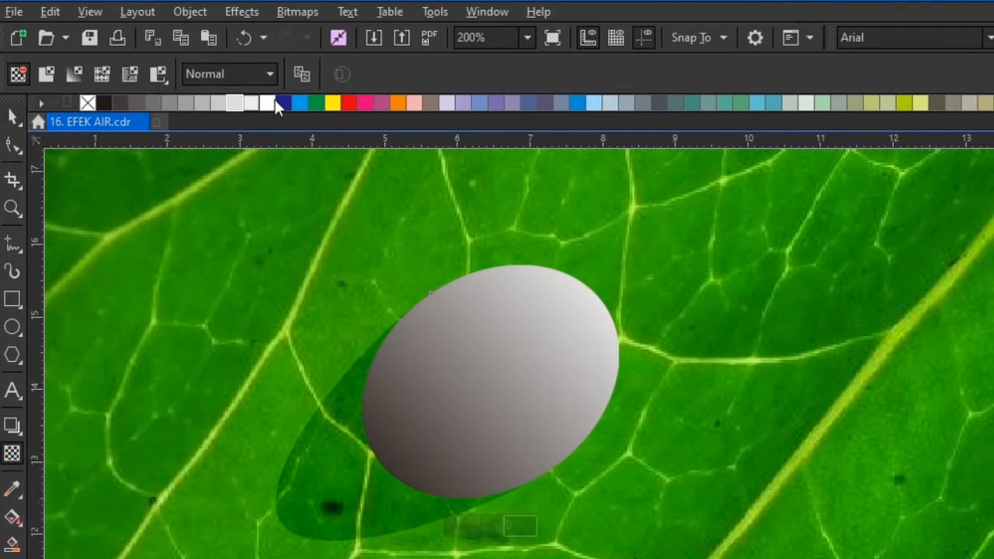
click(260, 73)
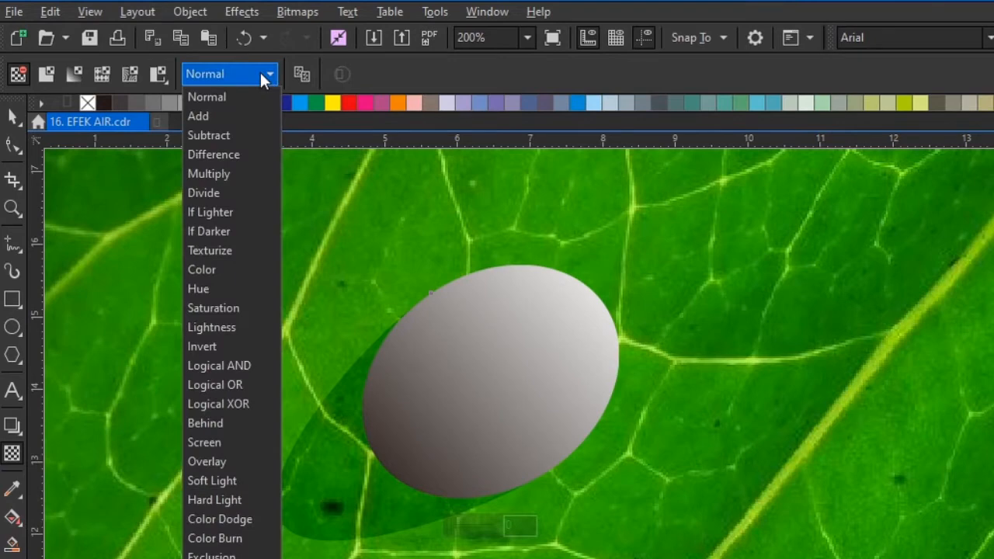
click(240, 135)
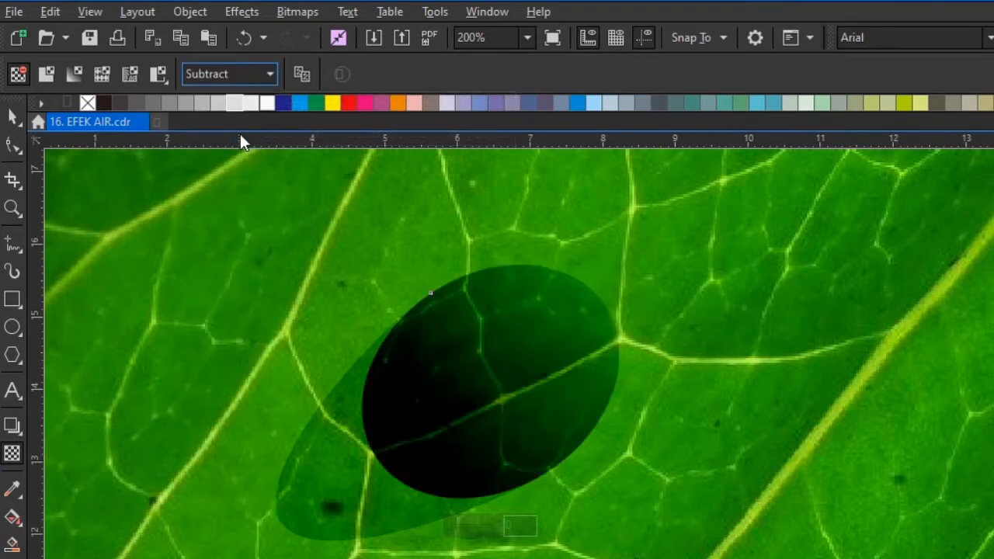
- Add a linear gradient transparency to the ellipse, running from 100% near its centre to 0% near its upper-right edge
click(74, 74)
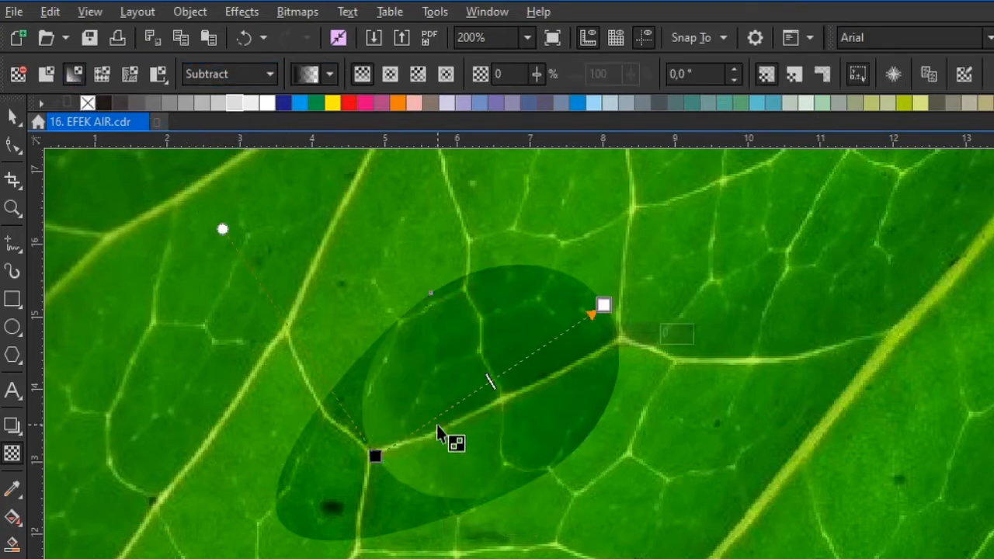
drag(378, 455, 465, 417)
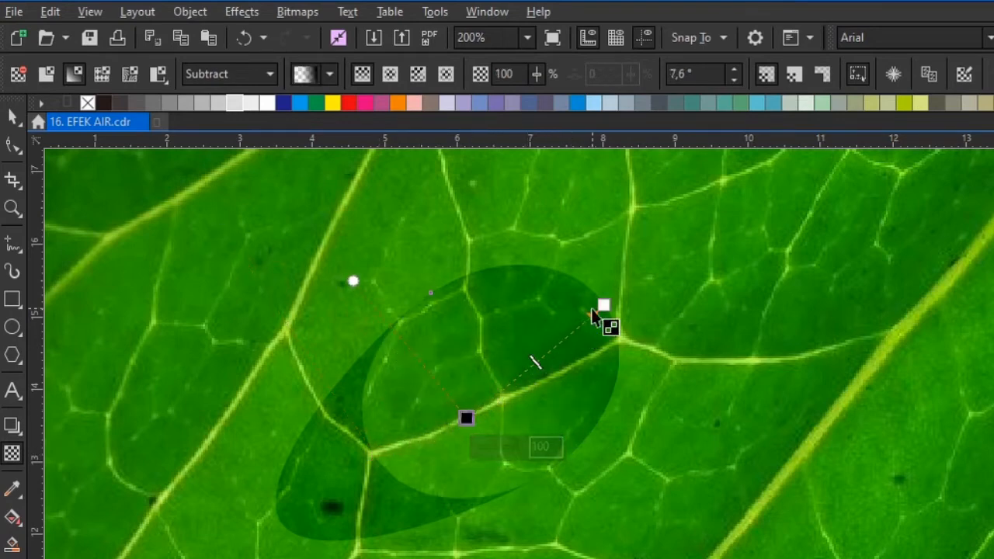
drag(603, 305, 579, 317)
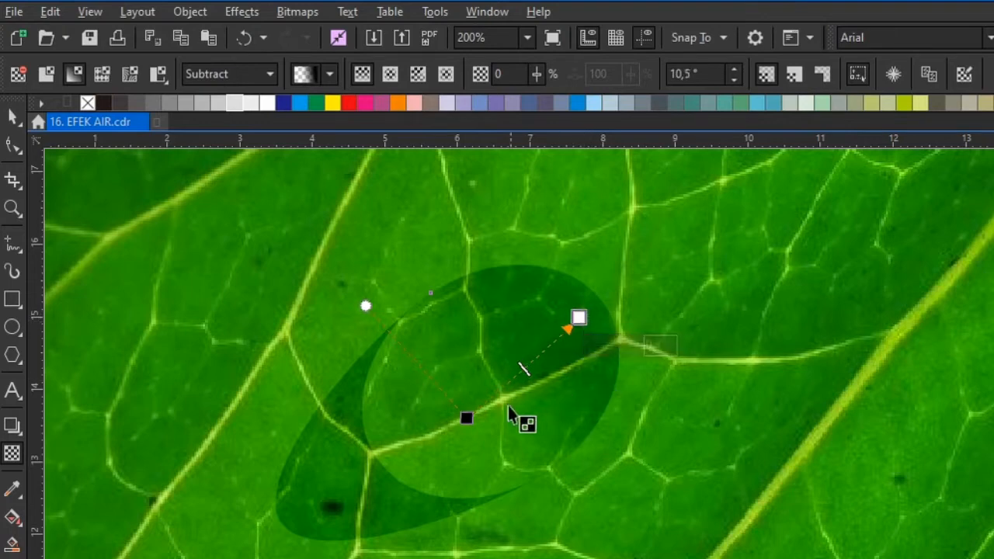
drag(465, 419, 471, 404)
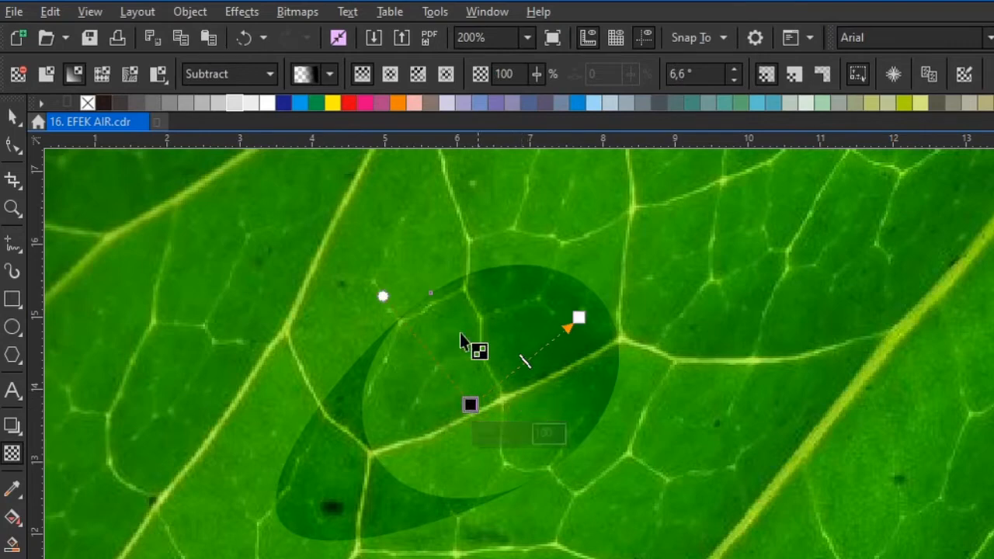
click(12, 119)
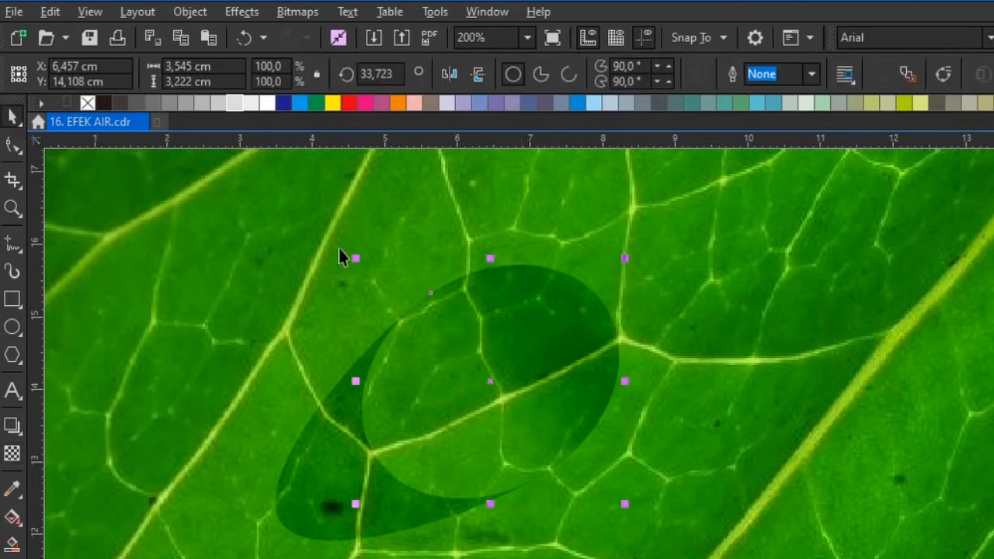
- Copy the shaded ellipse and paste the duplicate in place on top of it
click(743, 359)
click(556, 359)
click(179, 38)
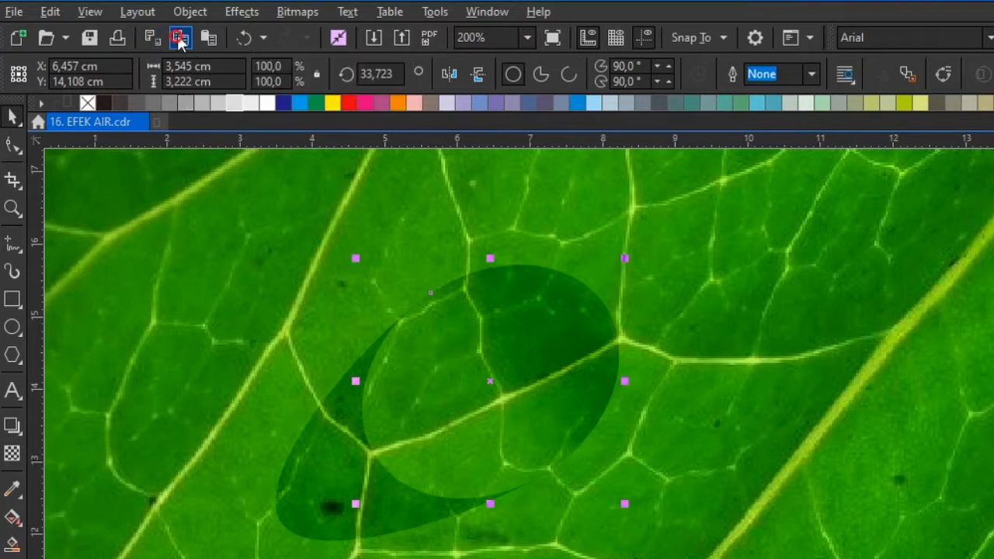
click(212, 39)
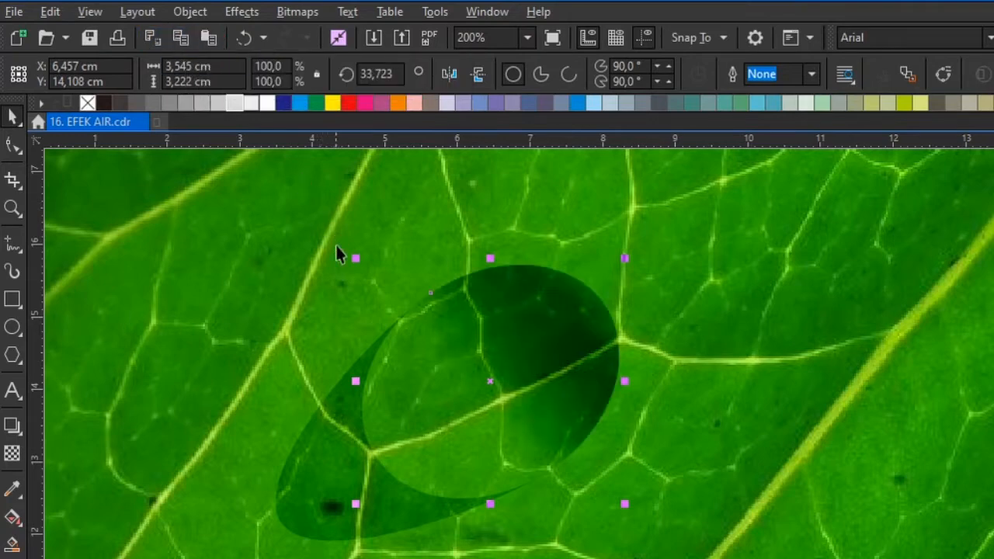
- Set the transparency merge mode of the pasted ellipse copy to Normal
click(356, 295)
click(466, 384)
click(13, 458)
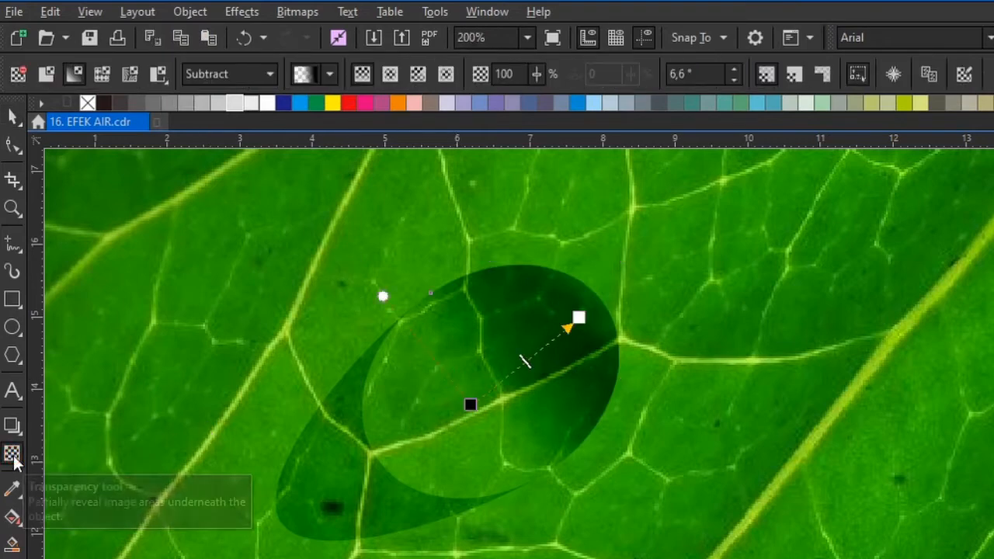
click(255, 74)
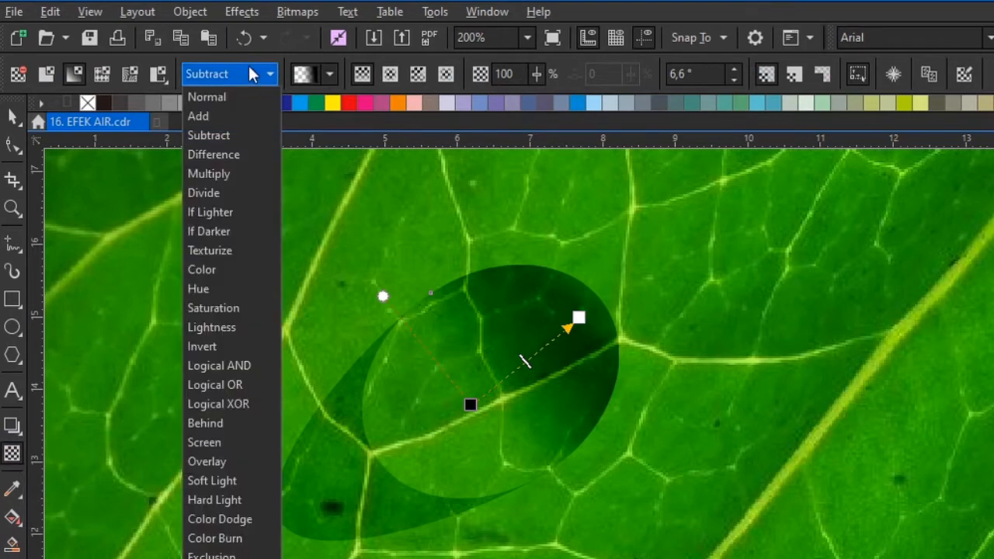
click(237, 94)
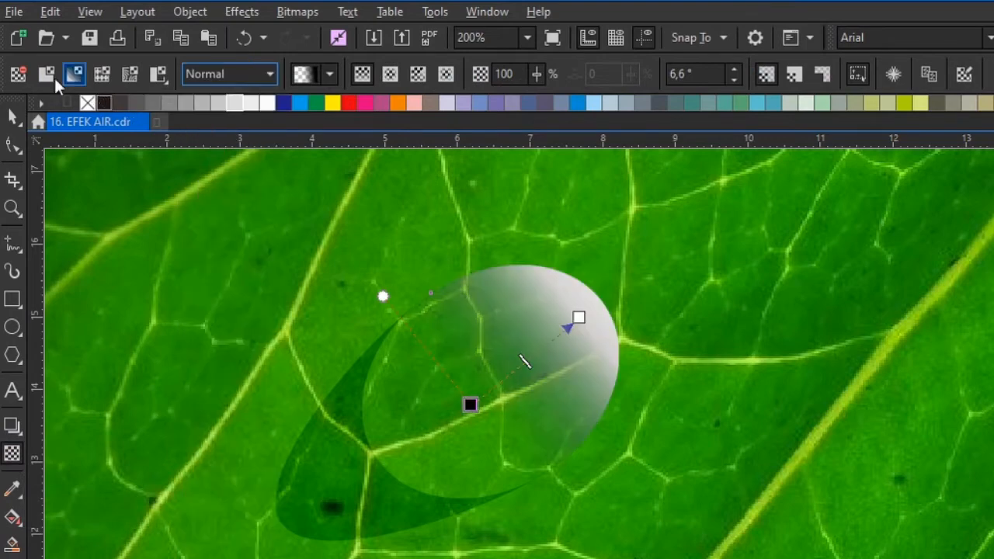
- Remove the ellipse copy's transparency and redirect its gradient fill from dark beyond the upper-right edge to white at the lower-left edge
click(20, 75)
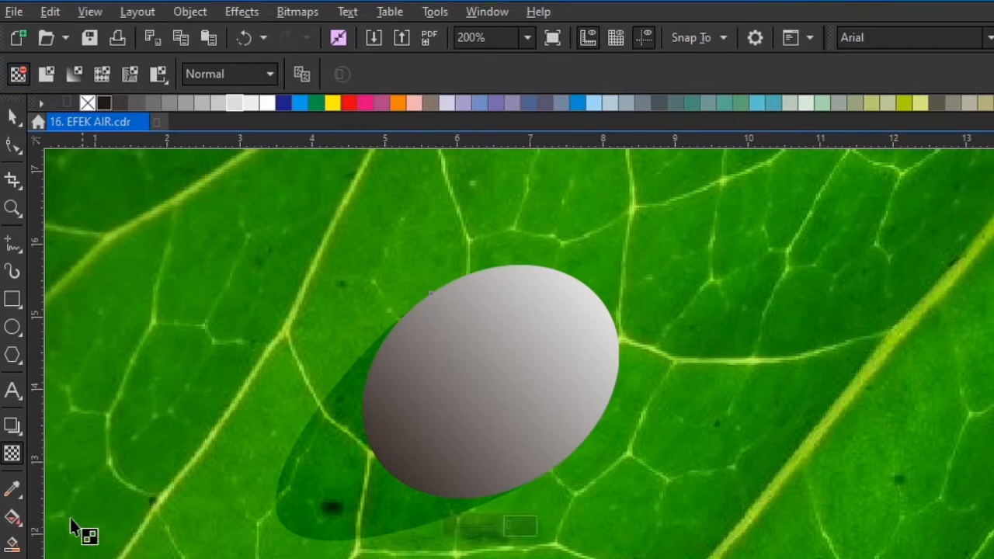
click(12, 518)
drag(357, 496, 690, 250)
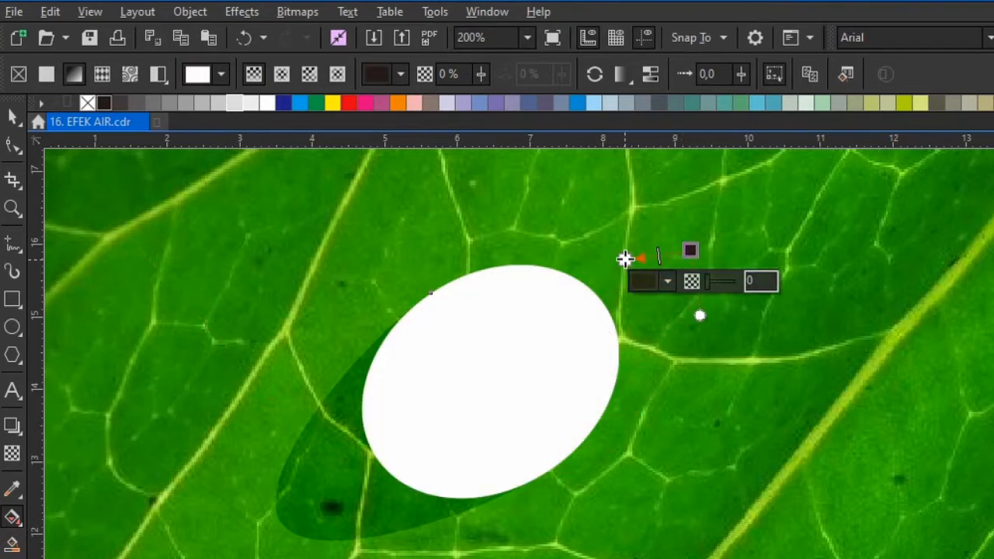
drag(604, 311, 372, 472)
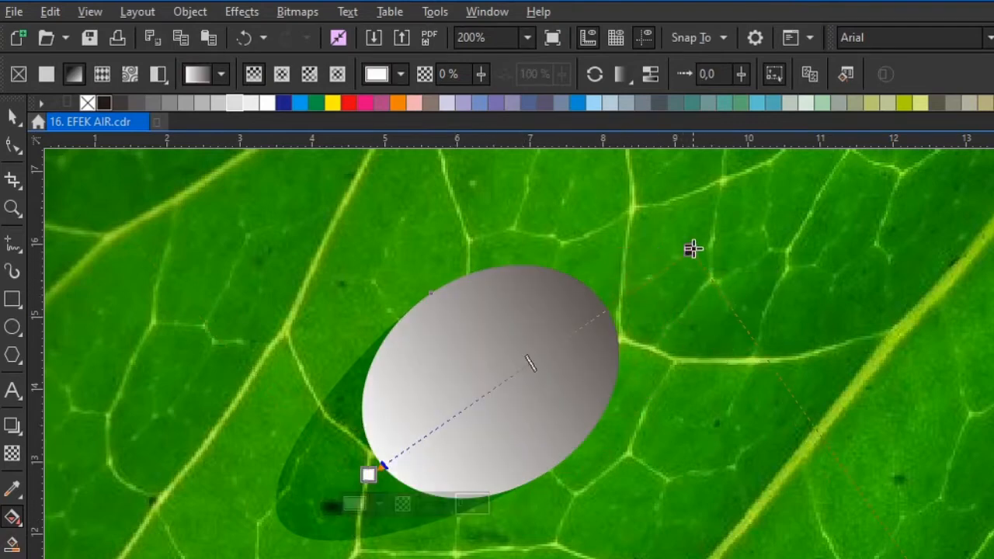
drag(693, 248, 671, 223)
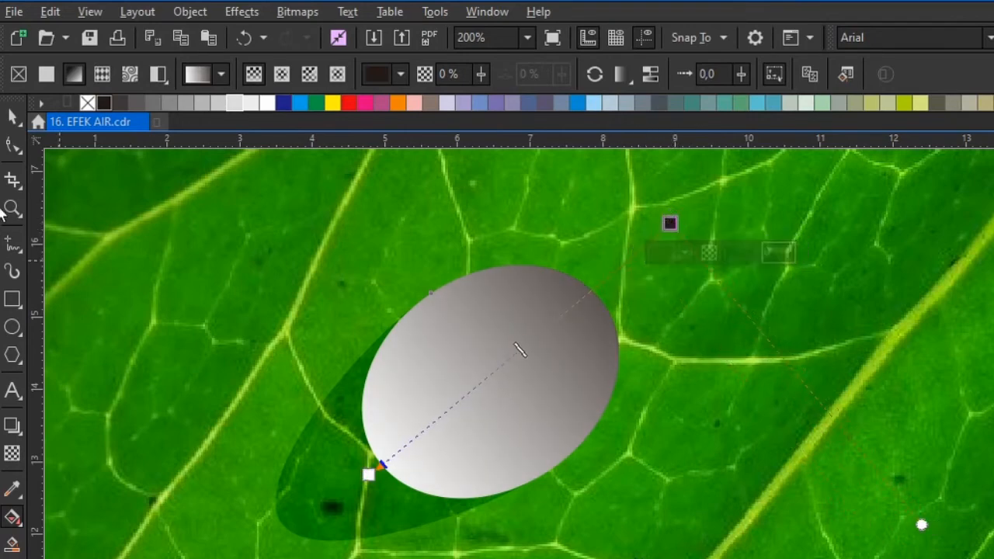
- Set the merge mode of the regraded ellipse to Overlay
click(15, 120)
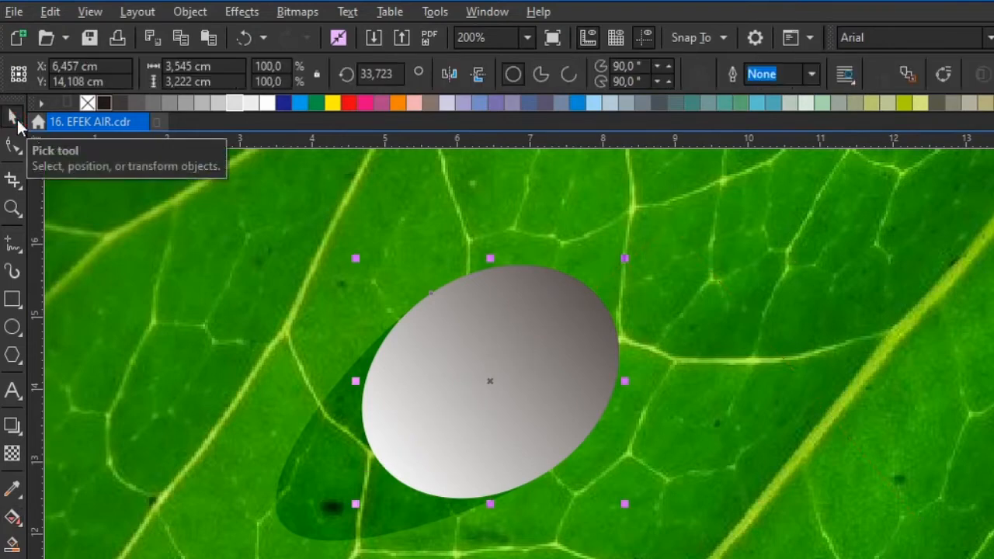
click(12, 456)
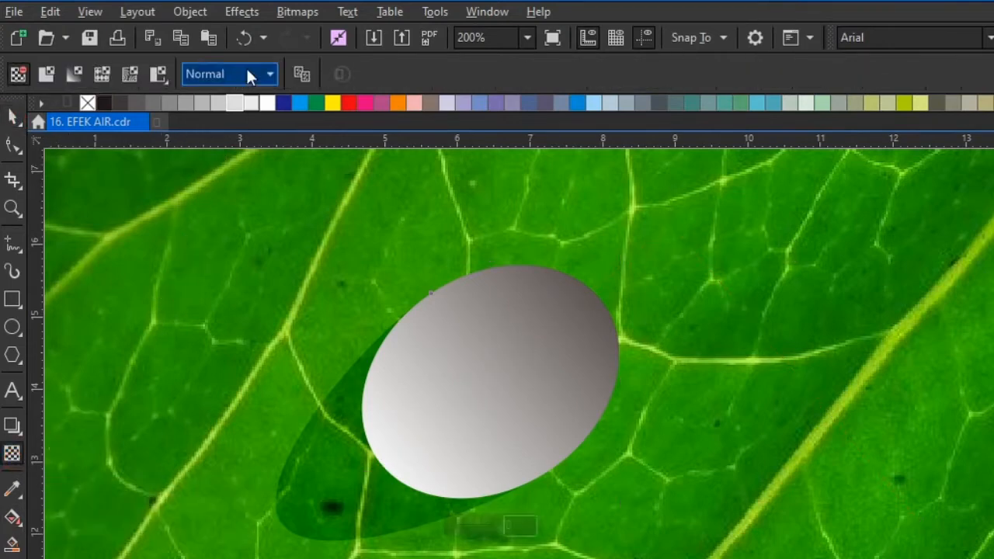
click(241, 72)
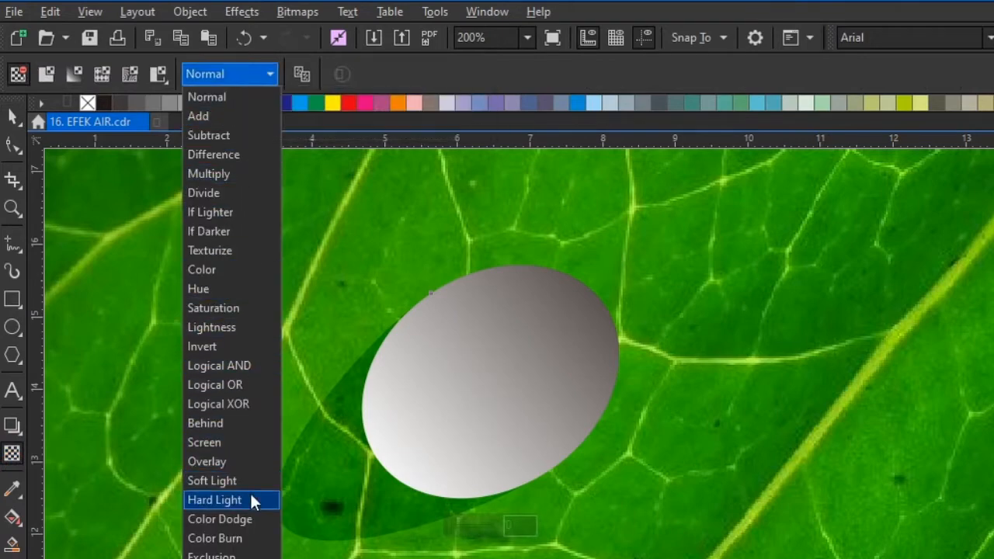
click(212, 461)
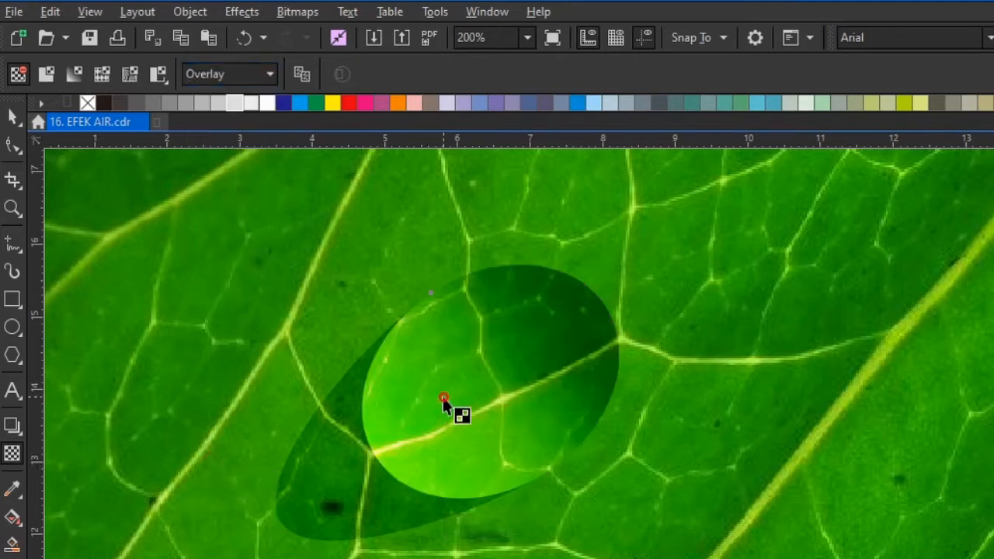
- Apply a linear gradient transparency to the Overlay ellipse, shift its start node slightly toward the lower left and set that node to 50%
click(74, 73)
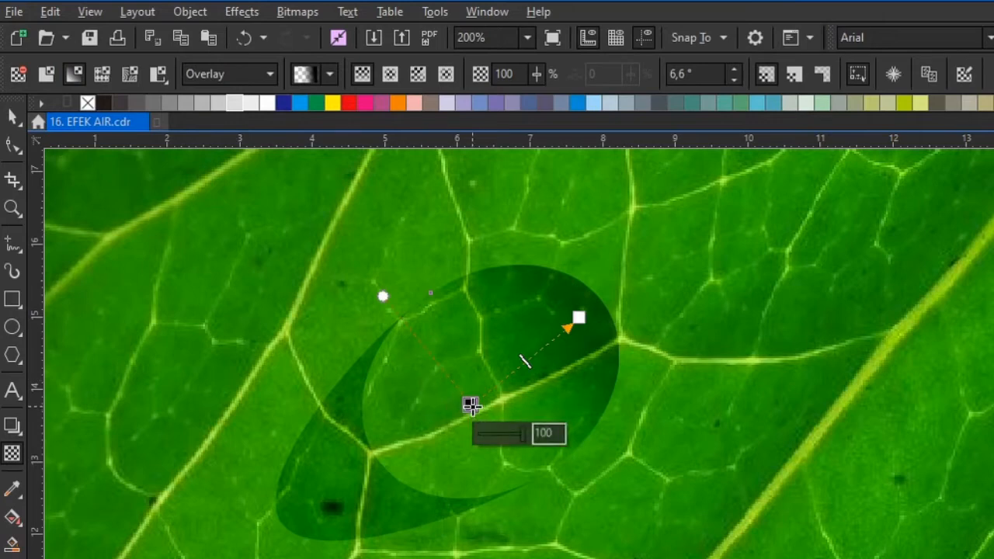
drag(470, 404, 454, 413)
drag(507, 446, 474, 450)
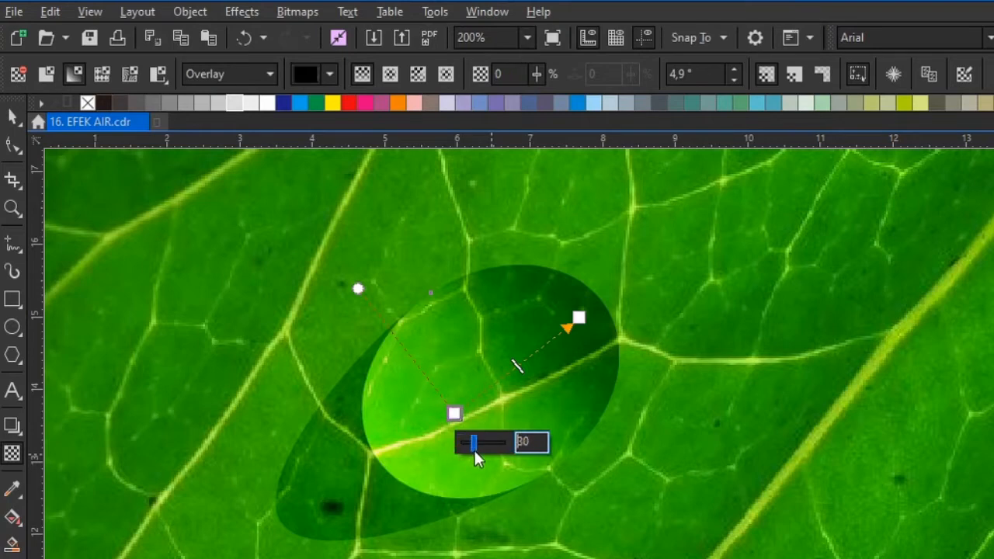
double_click(533, 443)
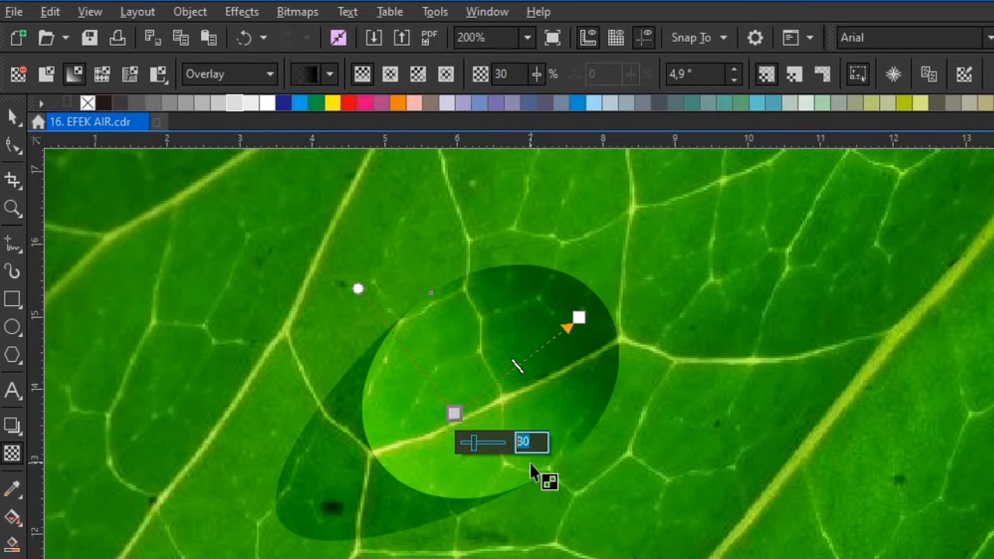
text(50)
key(Return)
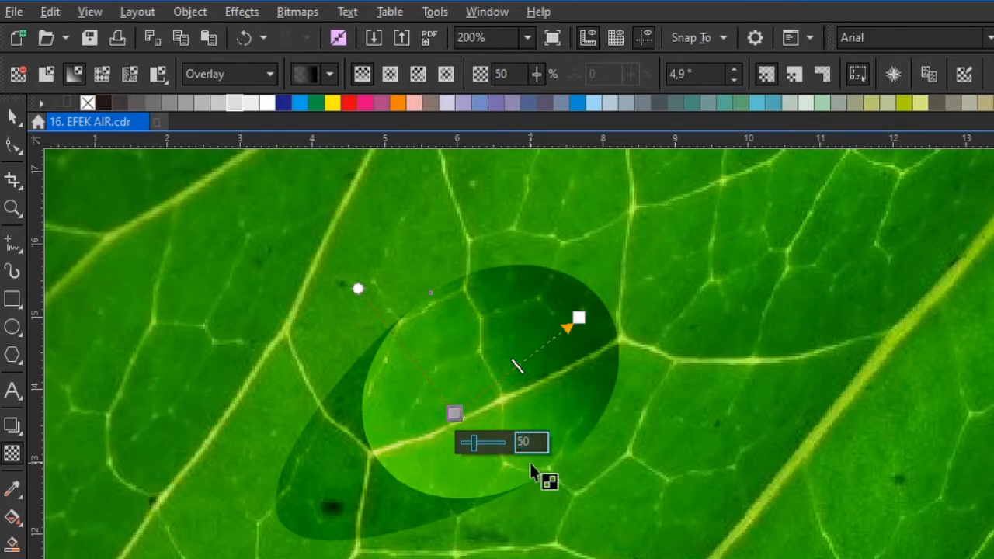
mouse_move(456, 413)
mouse_down()
mouse_move(438, 426)
mouse_move(458, 423)
mouse_up()
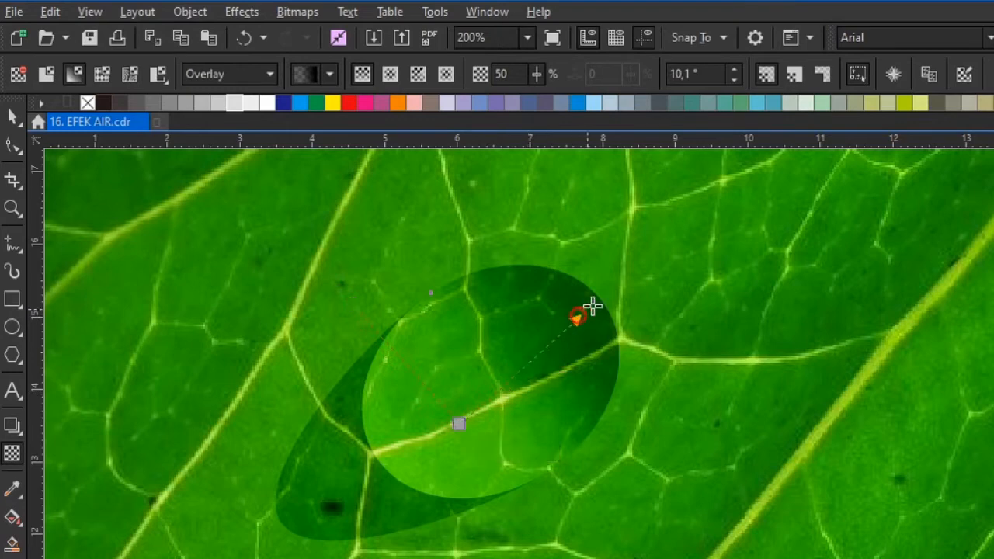
- Move the transparency's end node beyond the ellipse's upper-right edge and set that node to 50%
drag(581, 316, 647, 283)
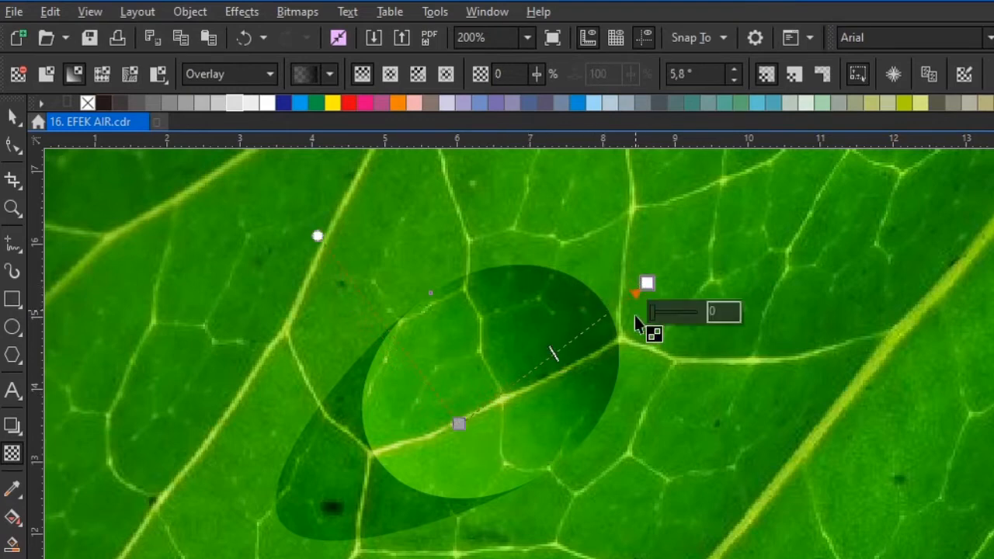
click(657, 313)
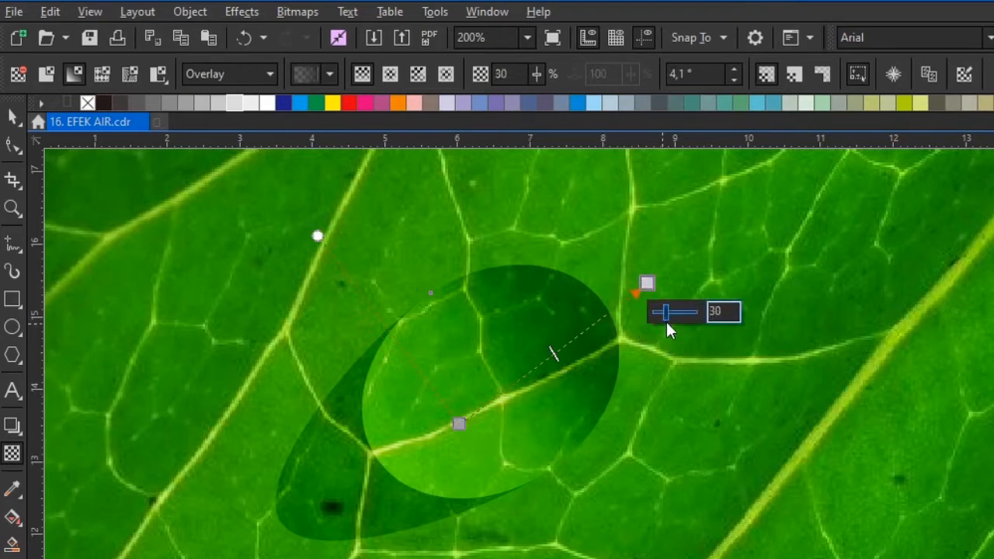
drag(666, 319, 682, 324)
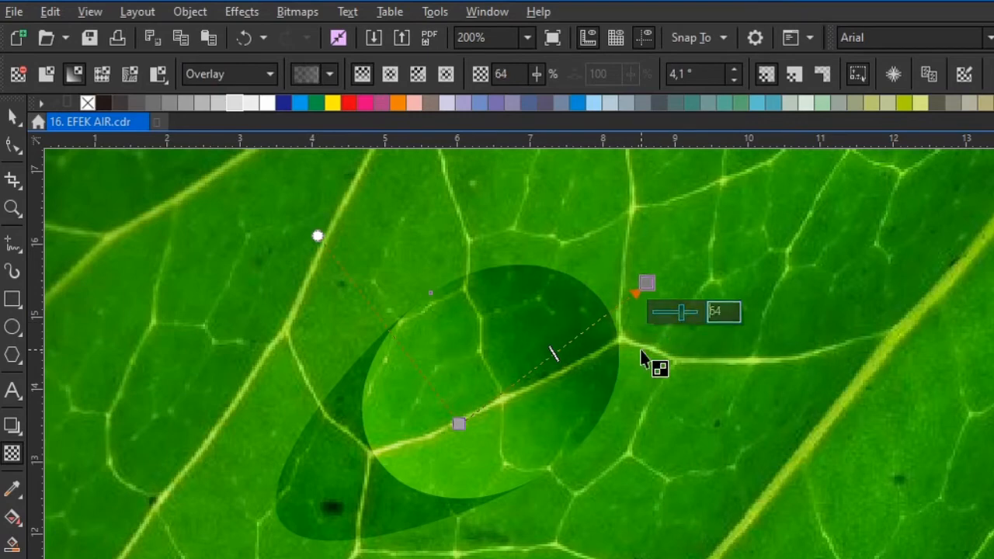
drag(725, 309, 694, 308)
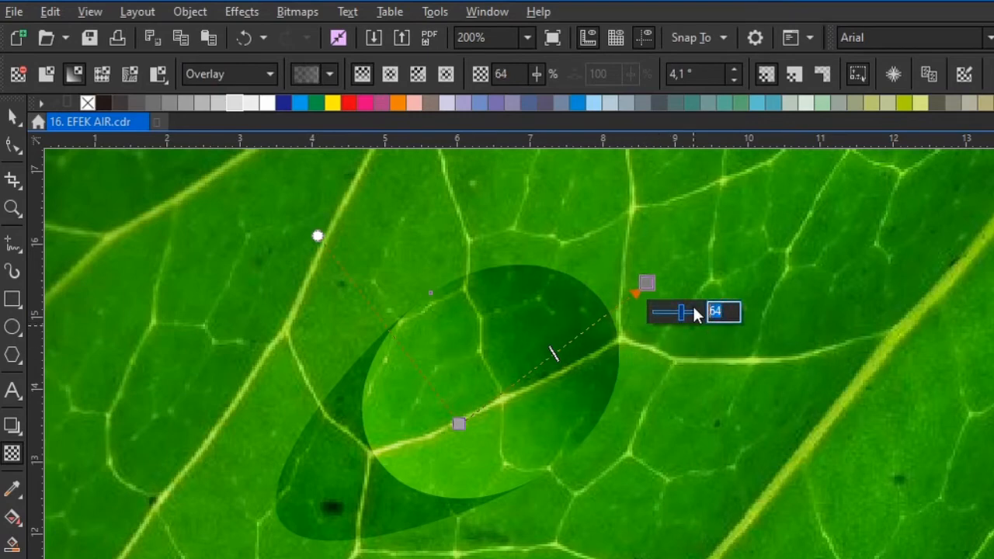
text(50)
key(Return)
- Shift the transparency's start node closer to the lower-left edge, fine-tune the end node outside the upper-right edge, and deselect the ellipse
drag(457, 427, 437, 447)
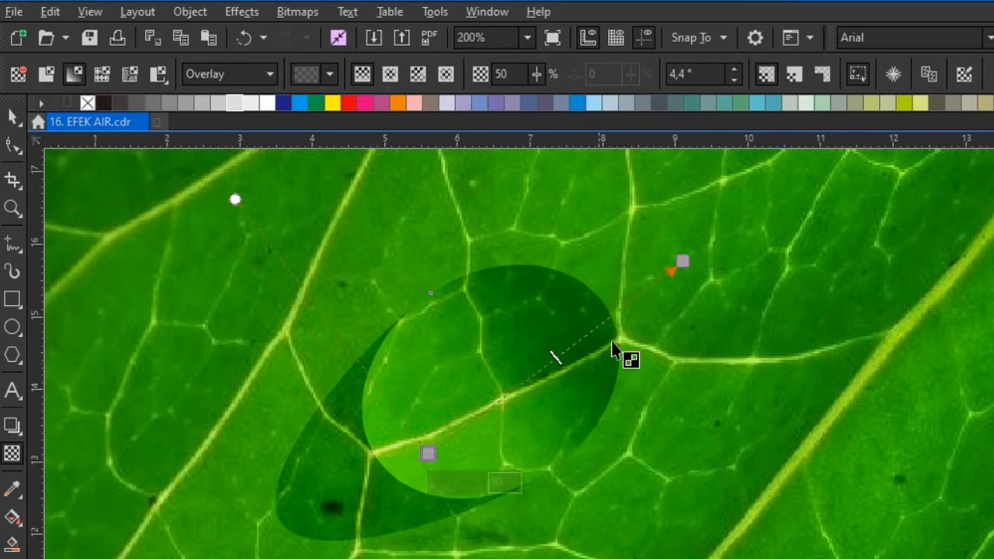
drag(653, 270, 652, 269)
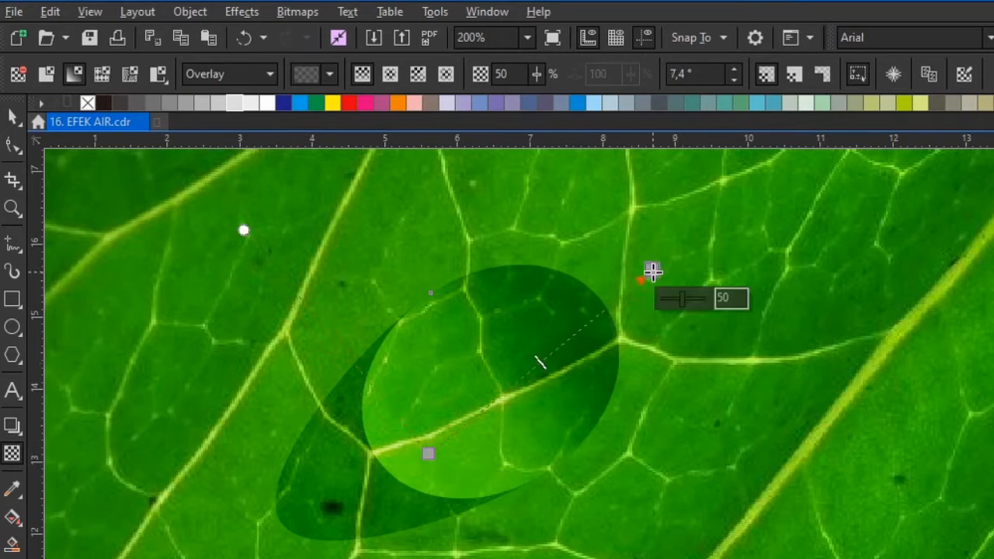
click(14, 116)
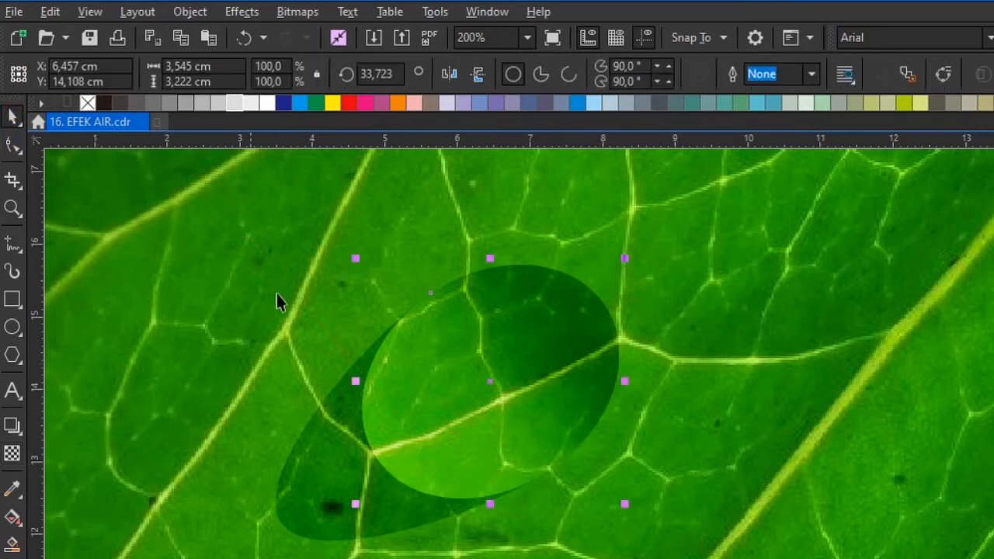
scroll(375, 297, down, 1)
key(Escape)
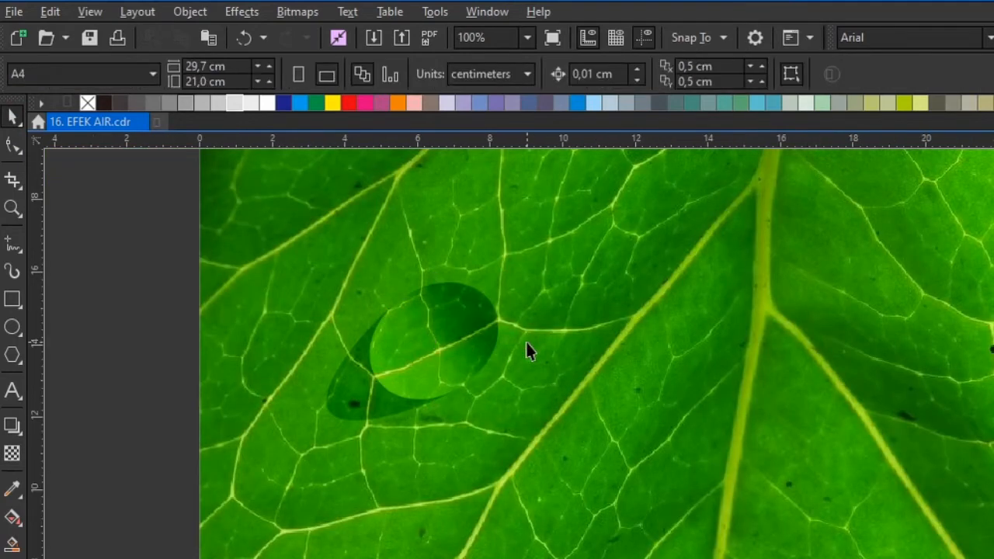
- Copy the Overlay ellipse and paste the duplicate in place on top of it
click(448, 338)
scroll(444, 334, up, 1)
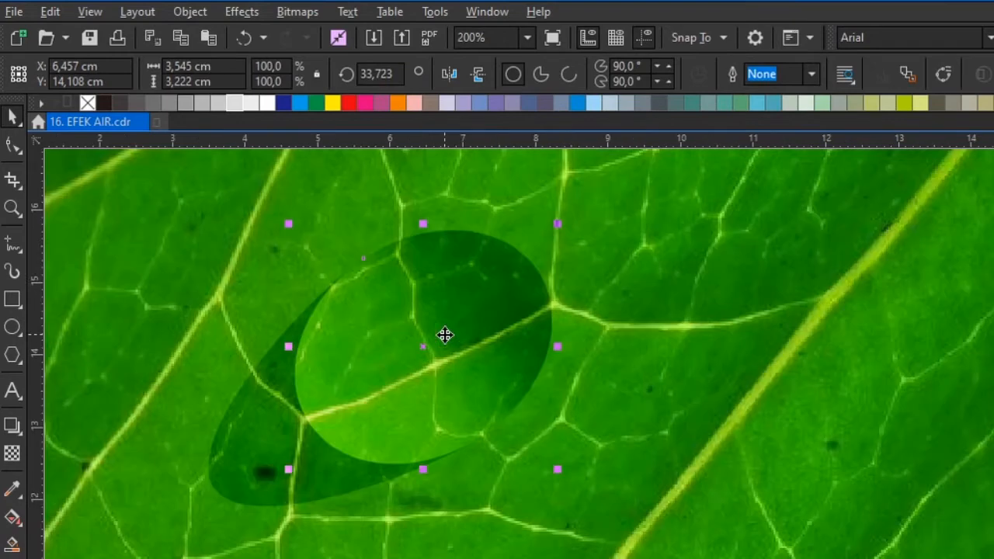
click(185, 39)
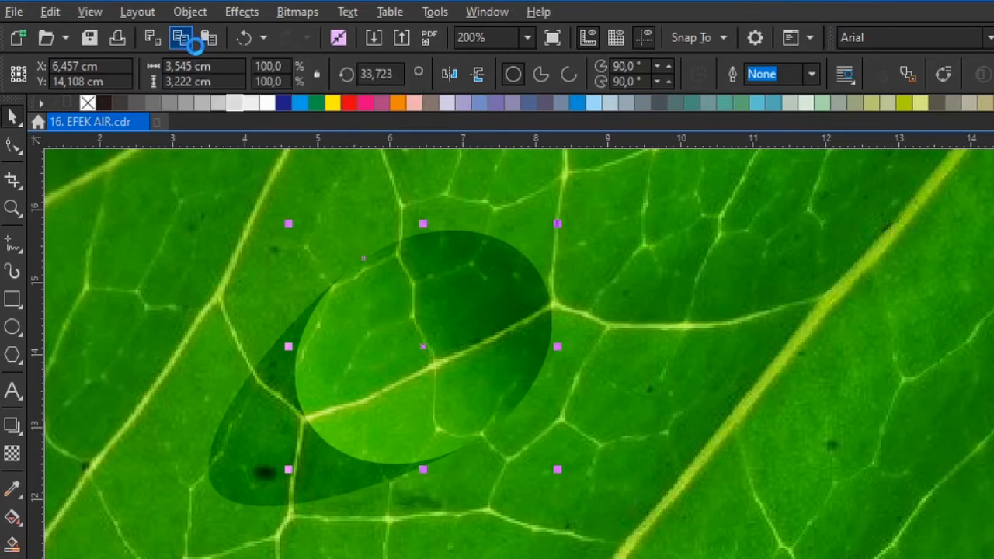
click(207, 41)
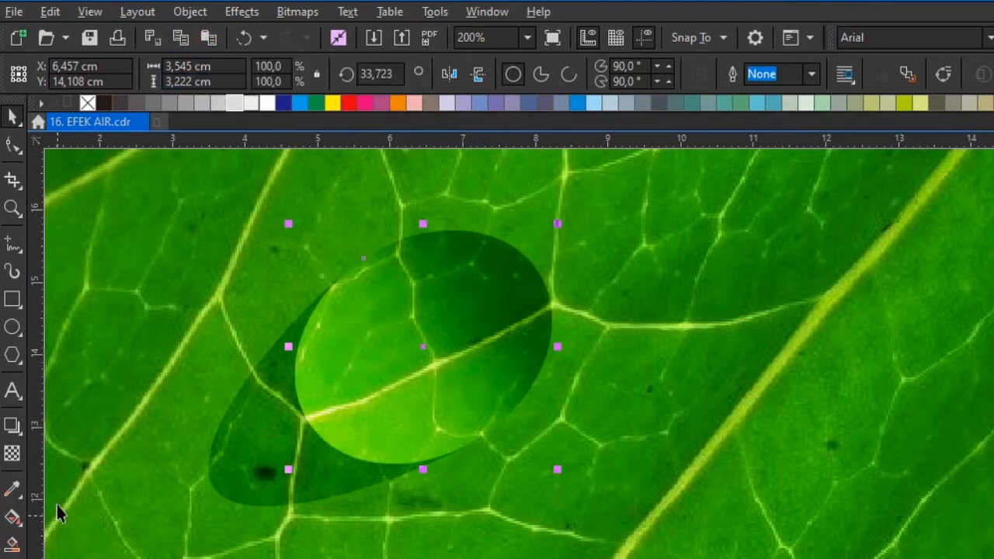
- Set the pasted ellipse's merge mode to Normal, remove its transparency and fill it with solid white
click(12, 453)
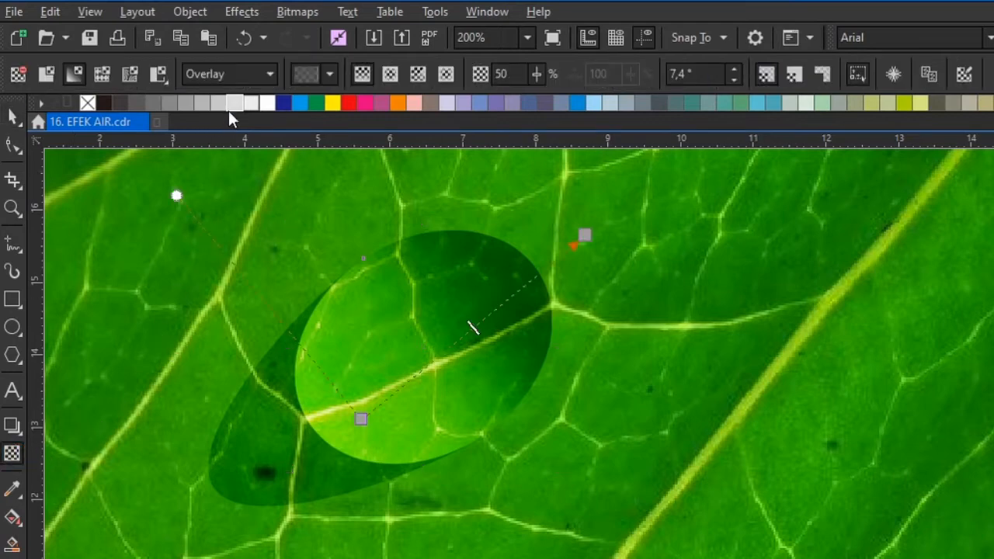
click(235, 78)
click(233, 90)
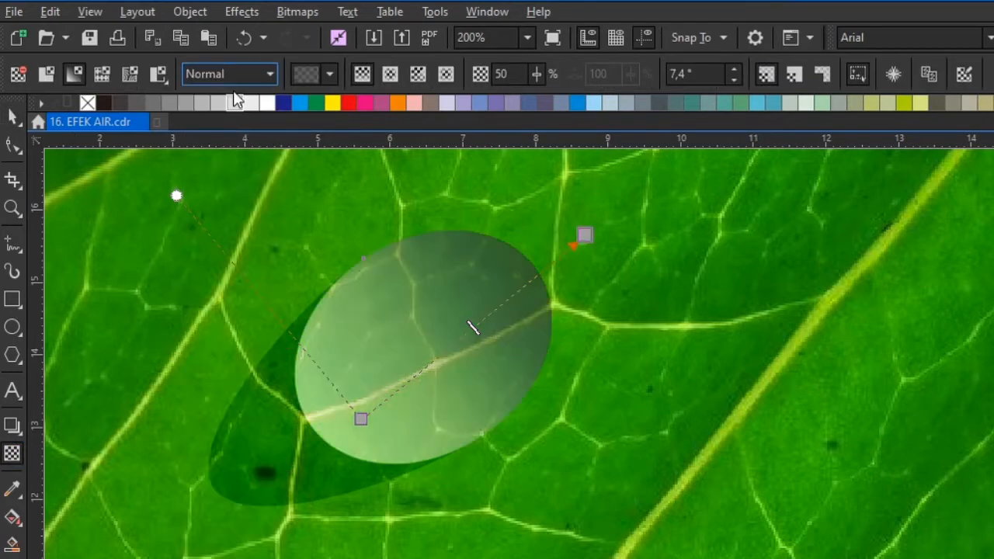
click(21, 75)
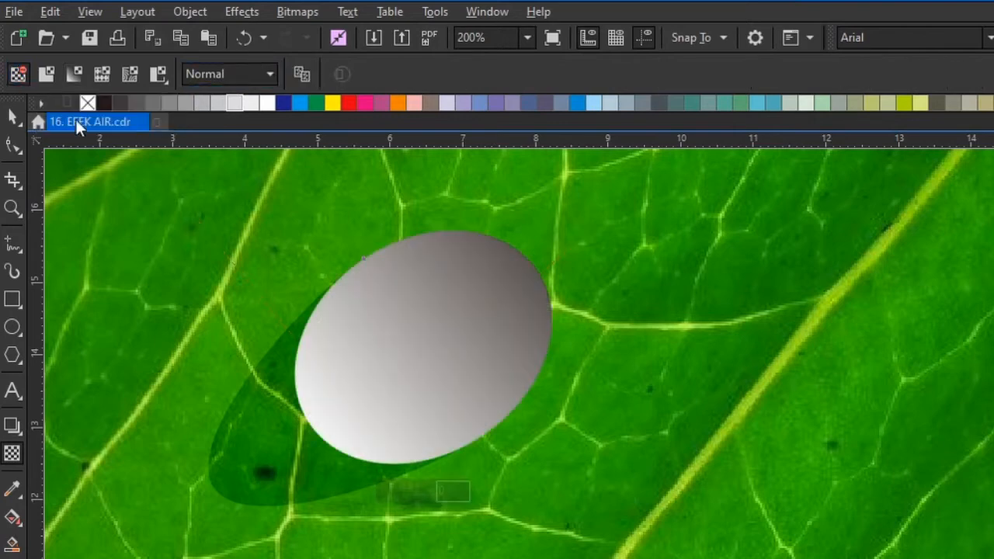
click(268, 103)
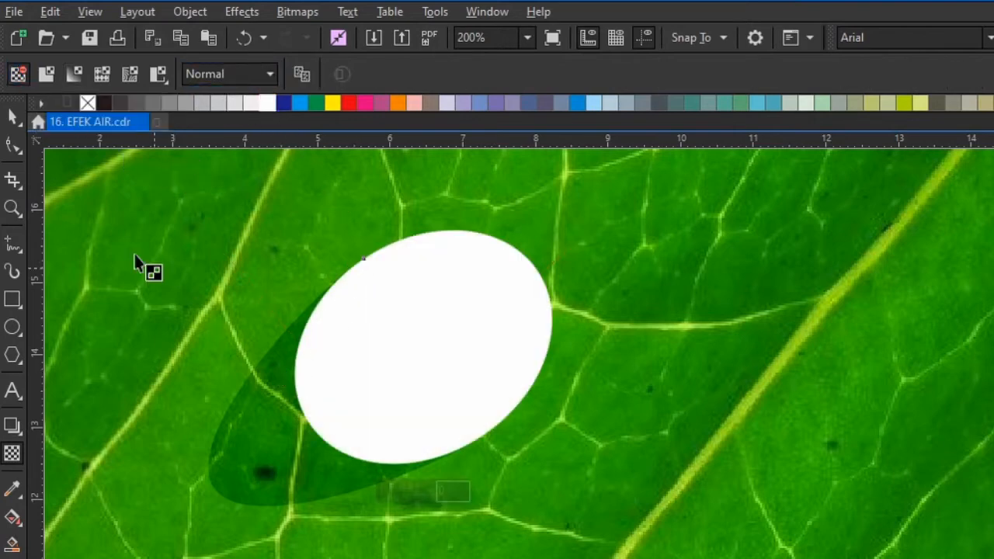
- Scale the white ellipse down about its centre to about 85%, roughly 3.03 by 2.75 cm
click(12, 117)
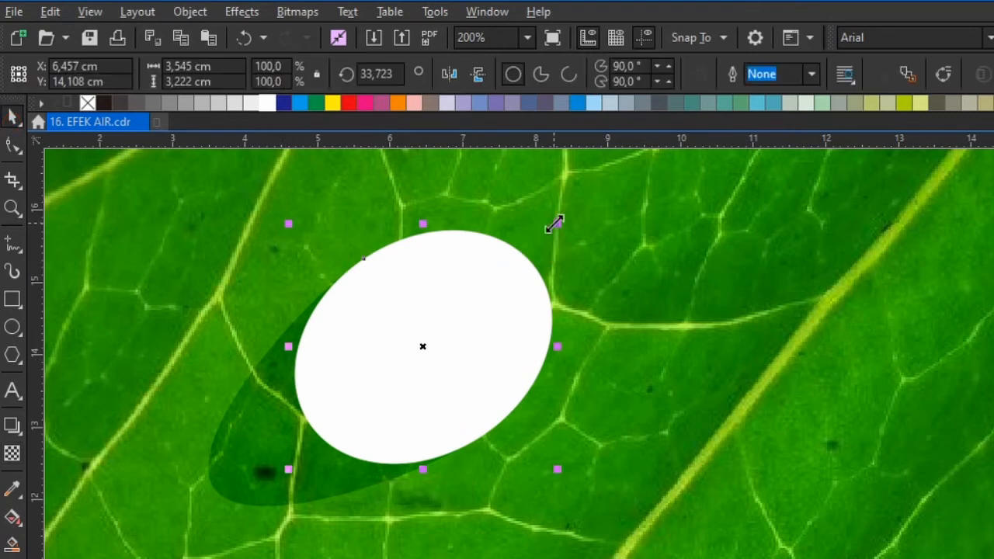
drag(554, 224, 547, 241)
click(610, 305)
click(469, 302)
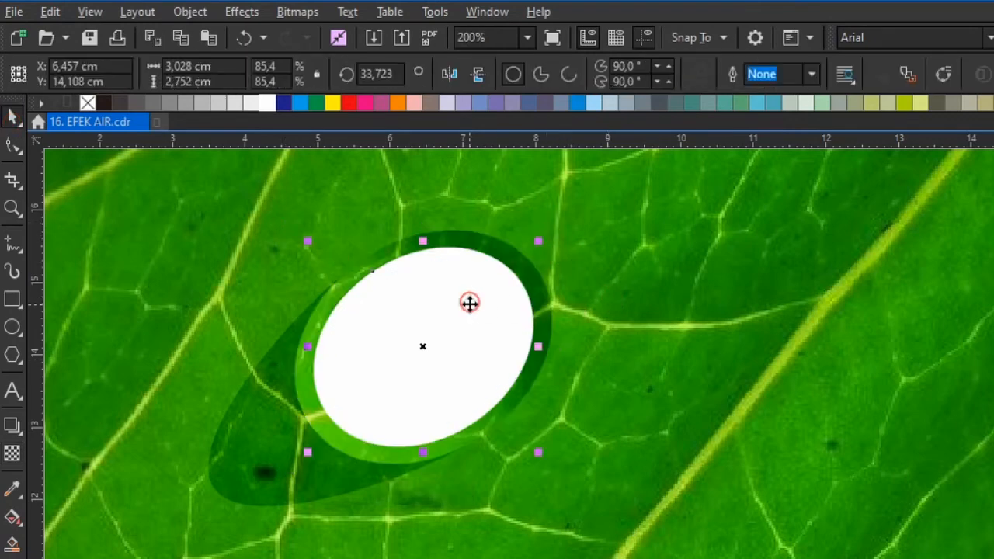
- Add a linear gradient transparency to the white ellipse, from 0% beyond its upper-right edge to 100% just upper right of its centre
click(21, 455)
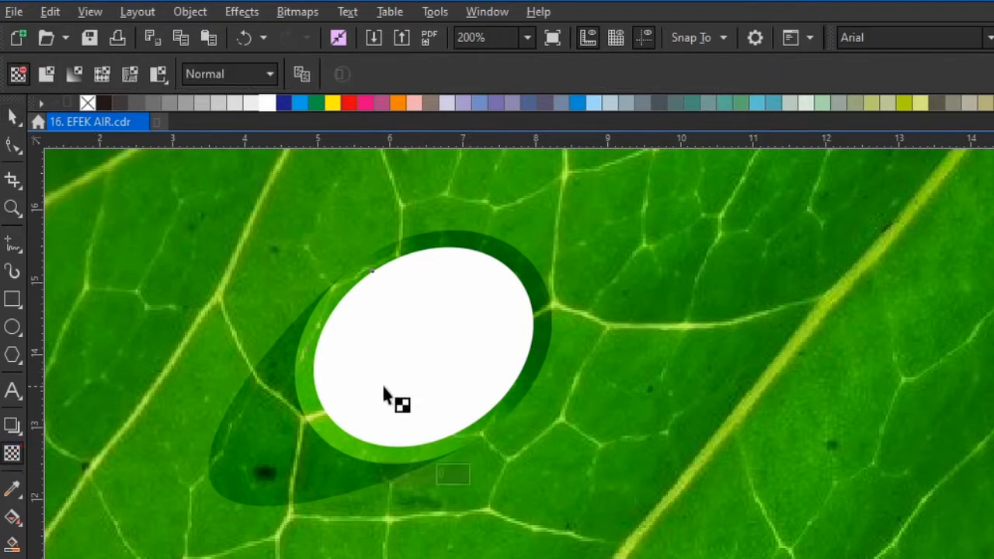
drag(370, 386, 517, 256)
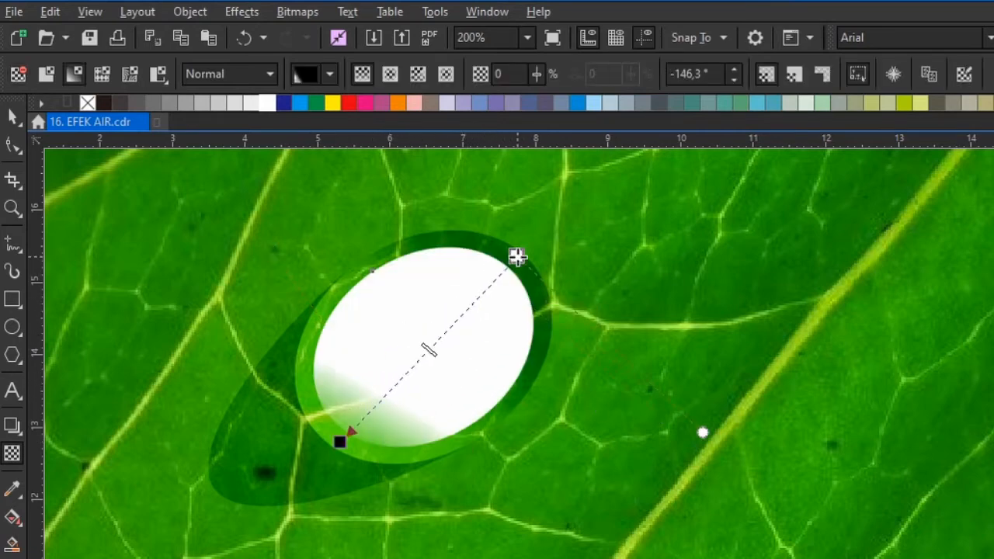
drag(341, 440, 398, 359)
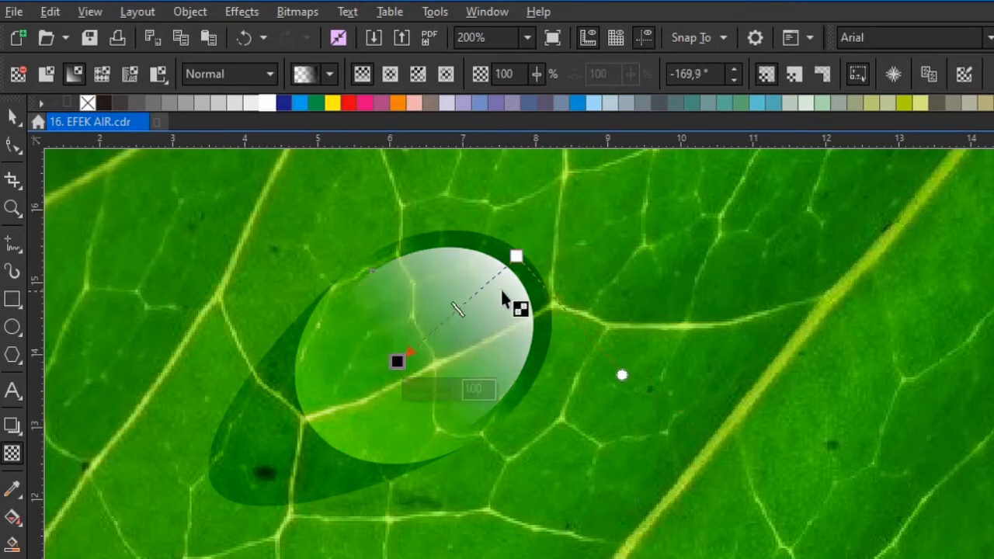
drag(516, 256, 546, 232)
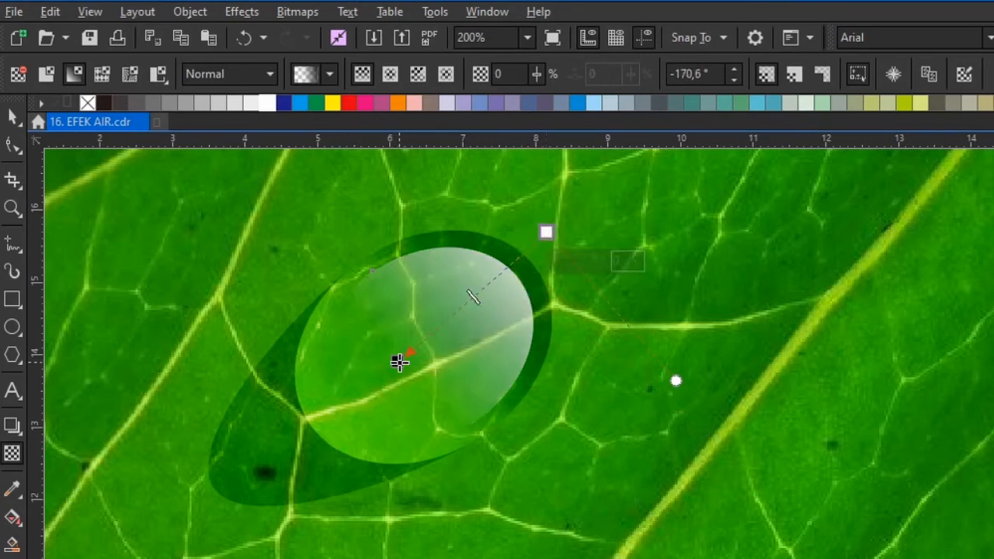
drag(399, 362, 460, 303)
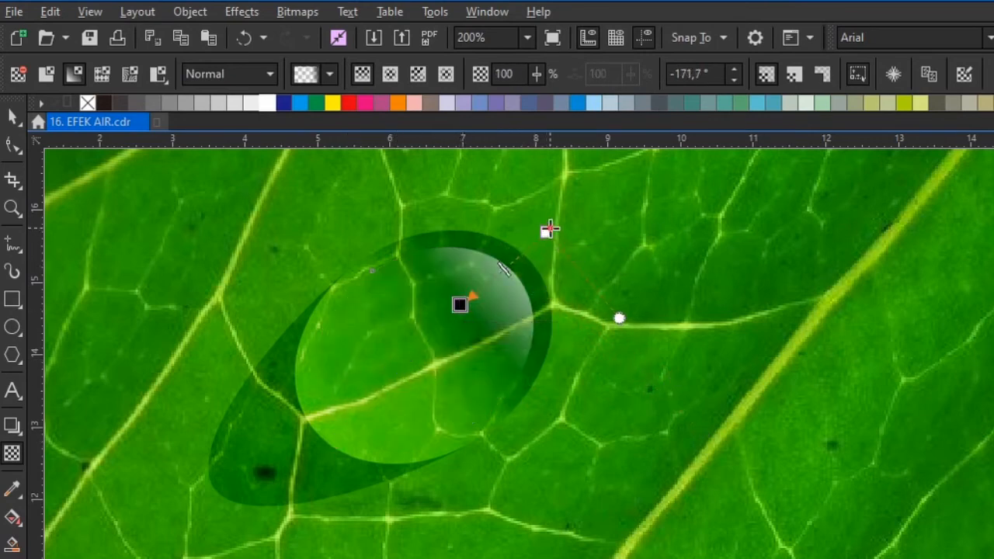
- Move the start of the white ellipse's gradient transparency slightly farther to the upper right, then deselect the ellipse
mouse_move(549, 229)
mouse_down()
mouse_move(537, 238)
mouse_move(568, 223)
mouse_up()
click(12, 116)
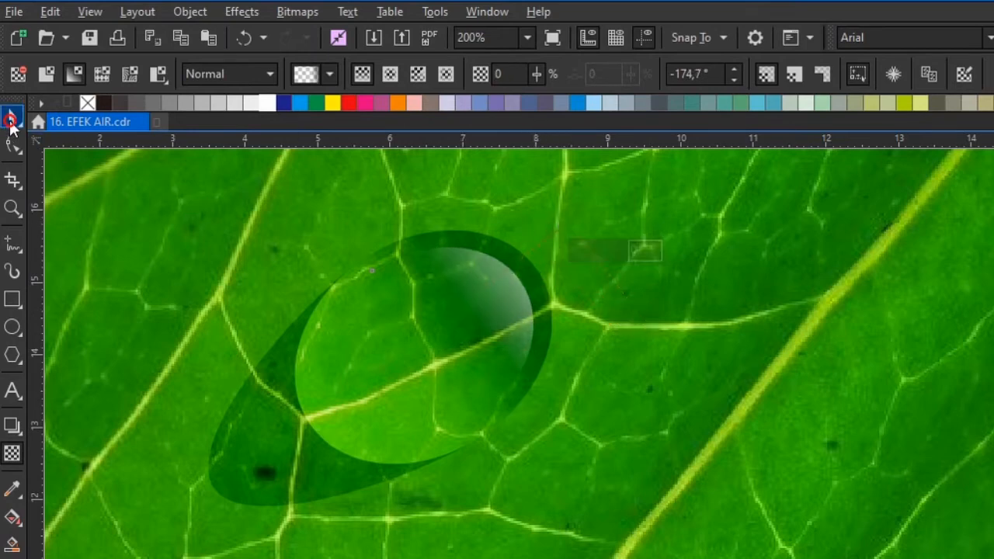
click(599, 339)
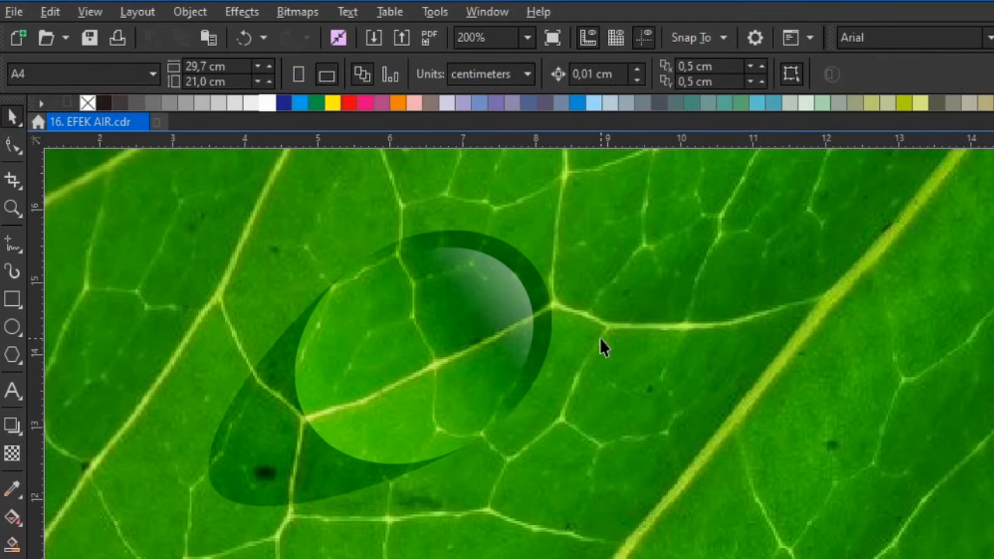
click(508, 324)
click(640, 317)
- Draw a circle over the drop's lower-left edge and adjust its size and position until it is about 1.84 cm wide
click(12, 327)
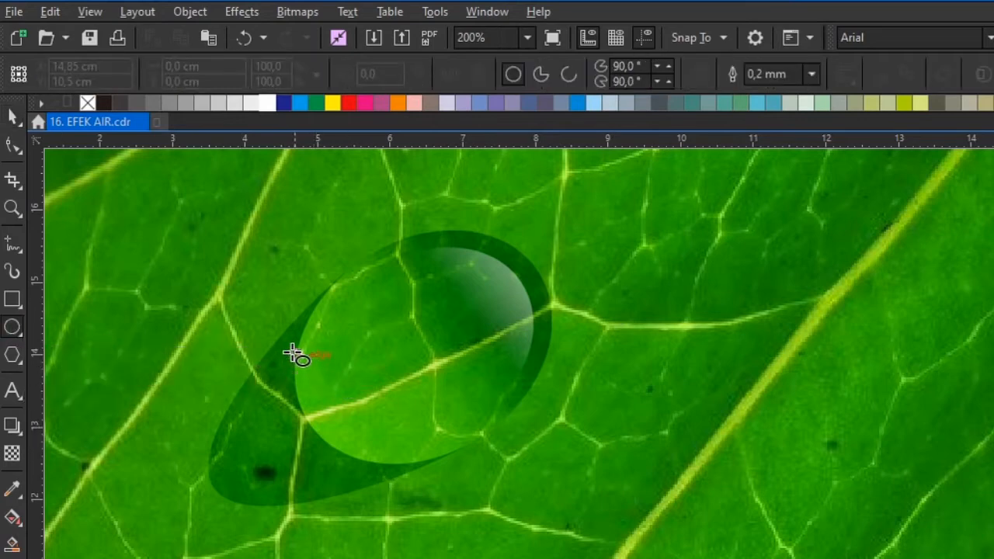
drag(288, 337, 396, 483)
click(12, 116)
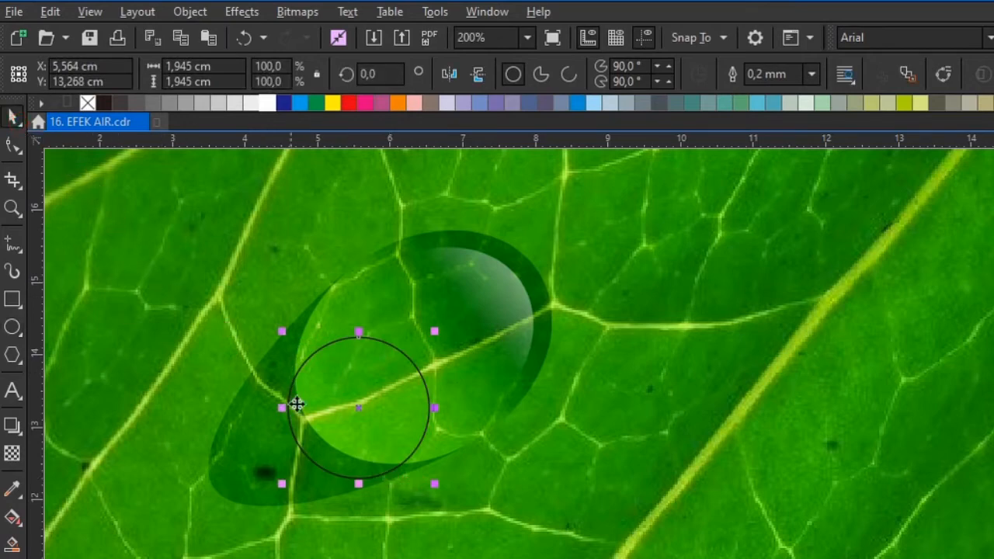
drag(362, 415, 341, 406)
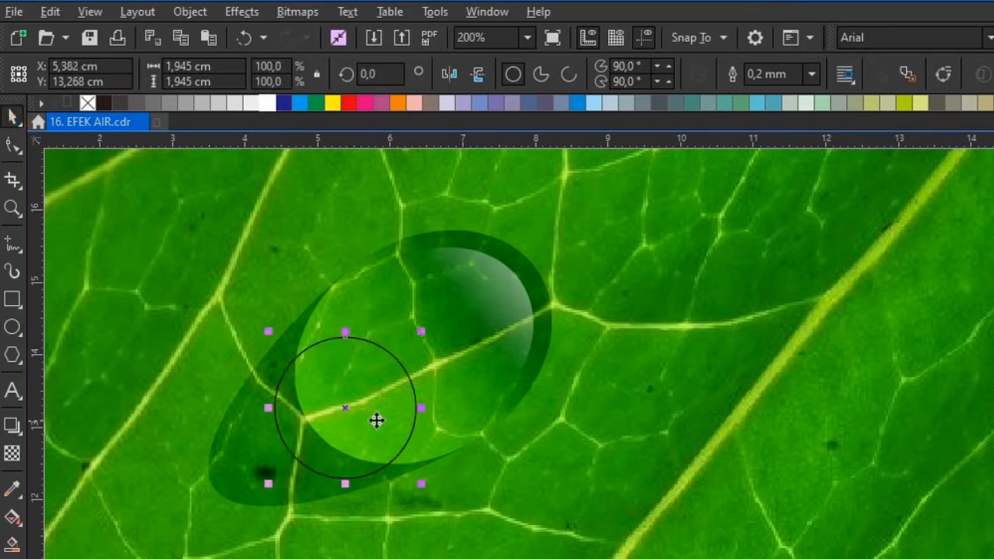
drag(421, 332, 413, 338)
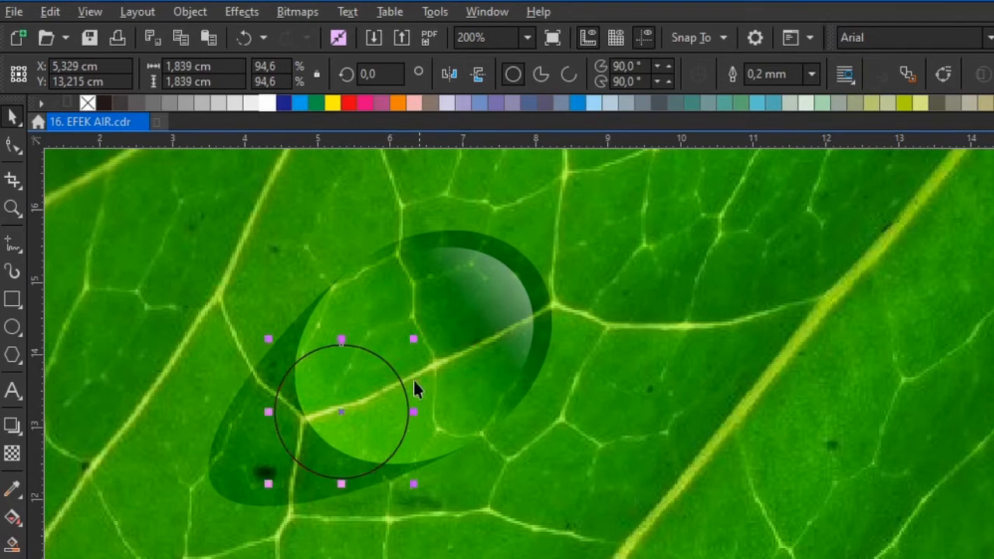
drag(365, 428, 370, 426)
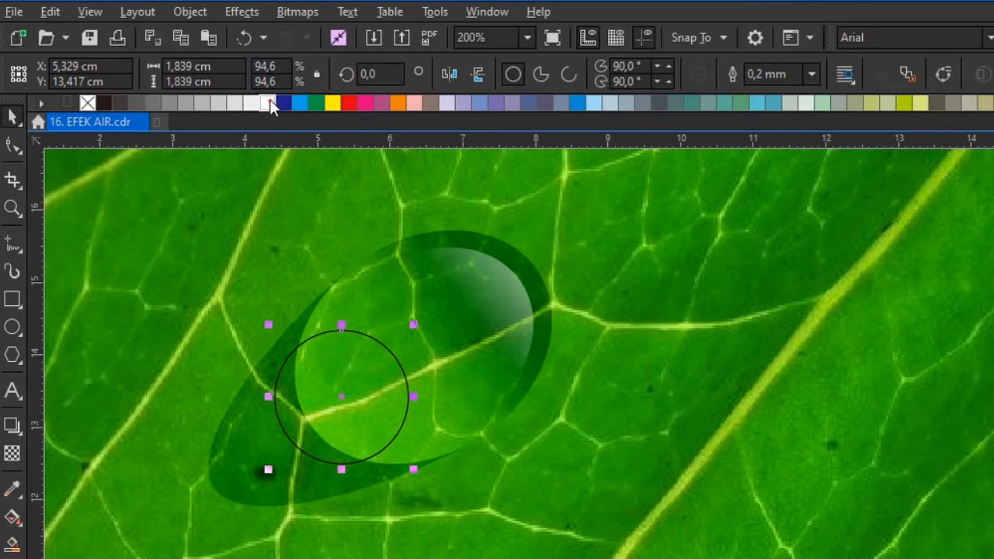
- Fill the circle with white and make a concentric duplicate scaled down to about 0.19 cm
click(268, 103)
scroll(348, 395, up, 2)
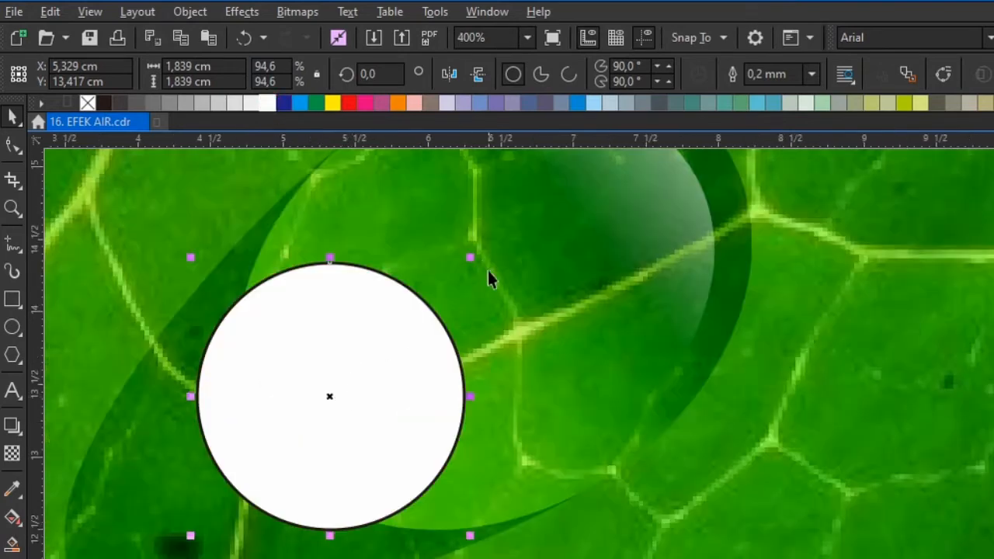
drag(476, 257, 390, 378)
scroll(387, 379, down, 2)
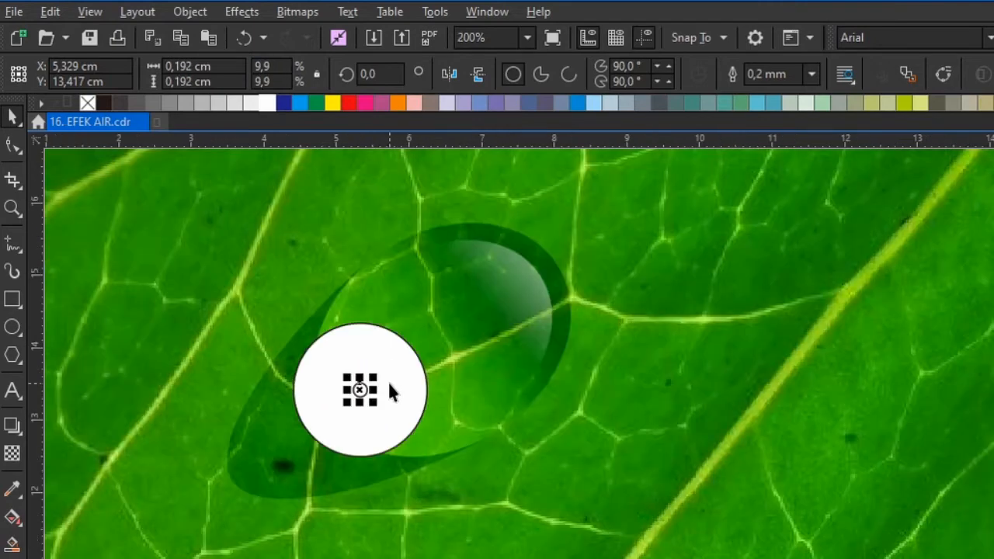
scroll(389, 383, up, 2)
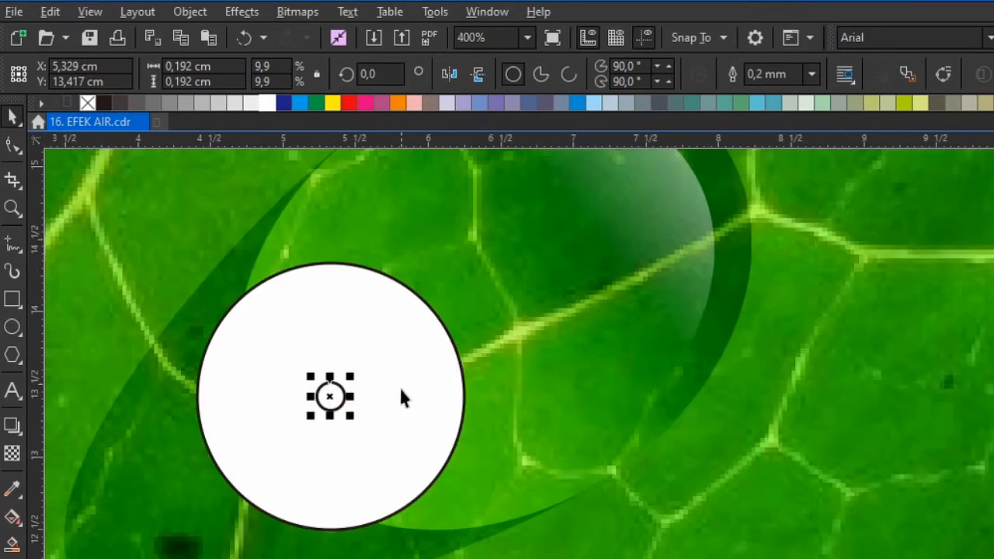
- Remove the outline of the large white circle
click(410, 400)
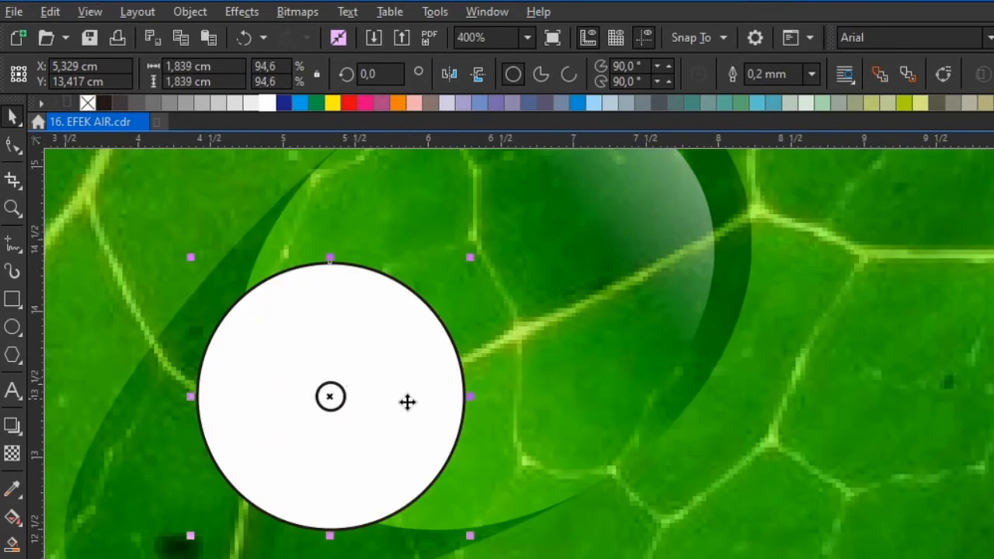
click(343, 403)
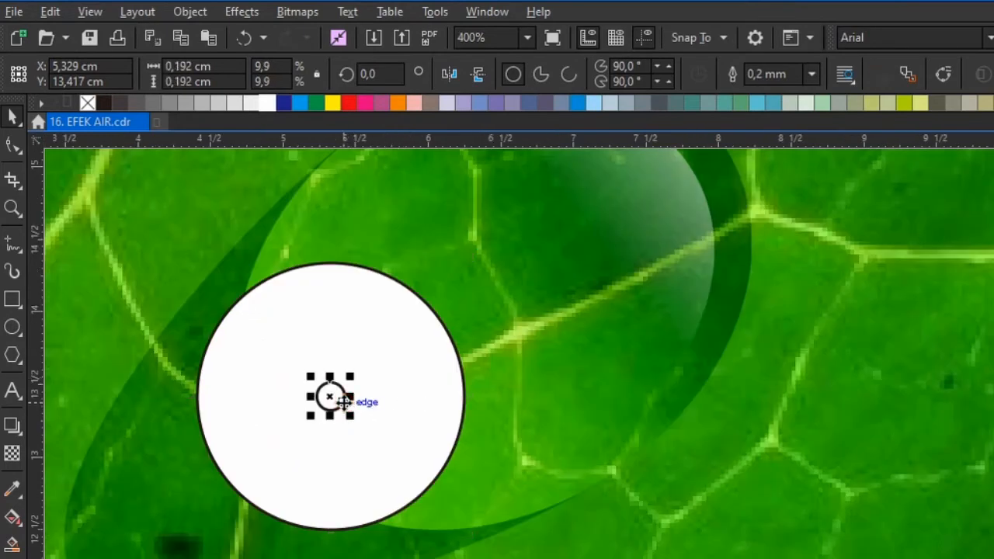
click(424, 392)
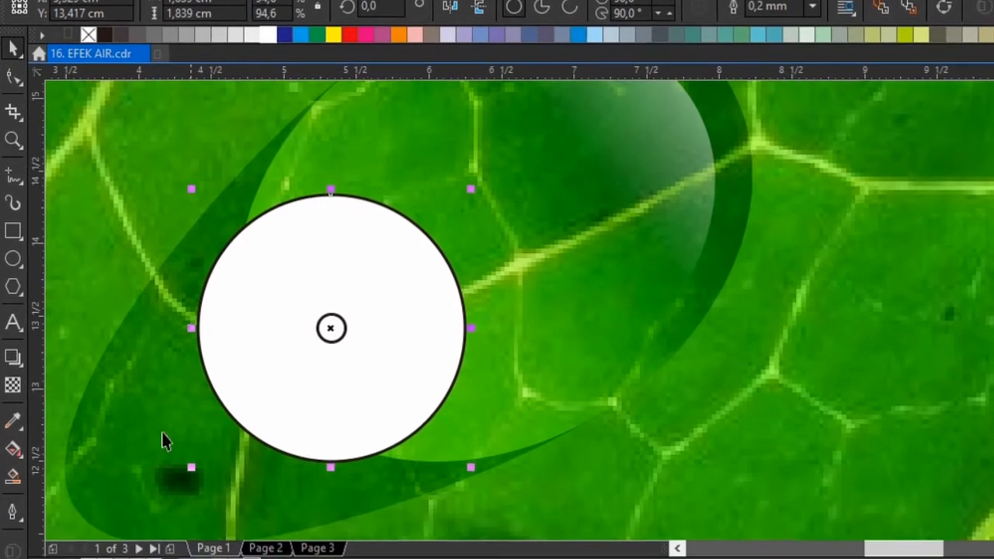
click(13, 510)
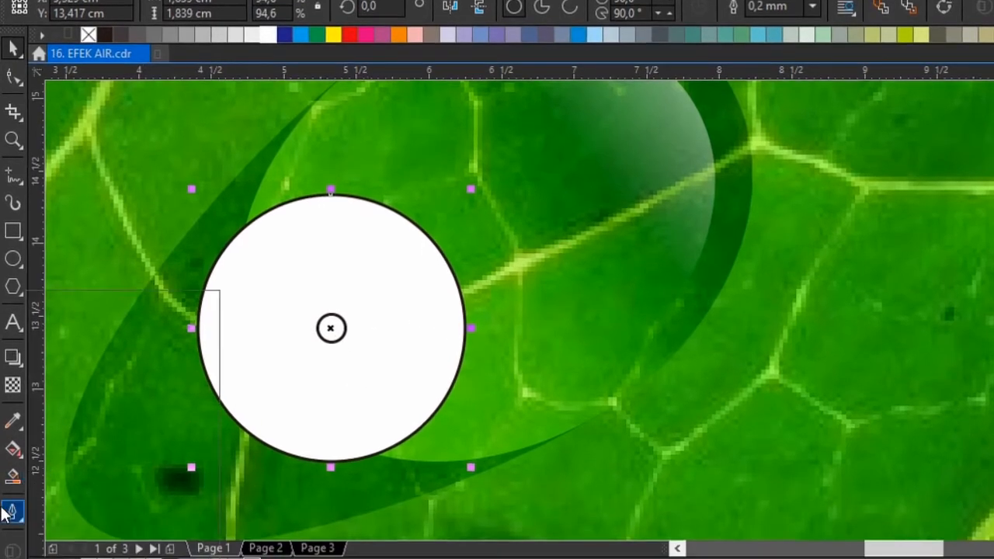
click(102, 364)
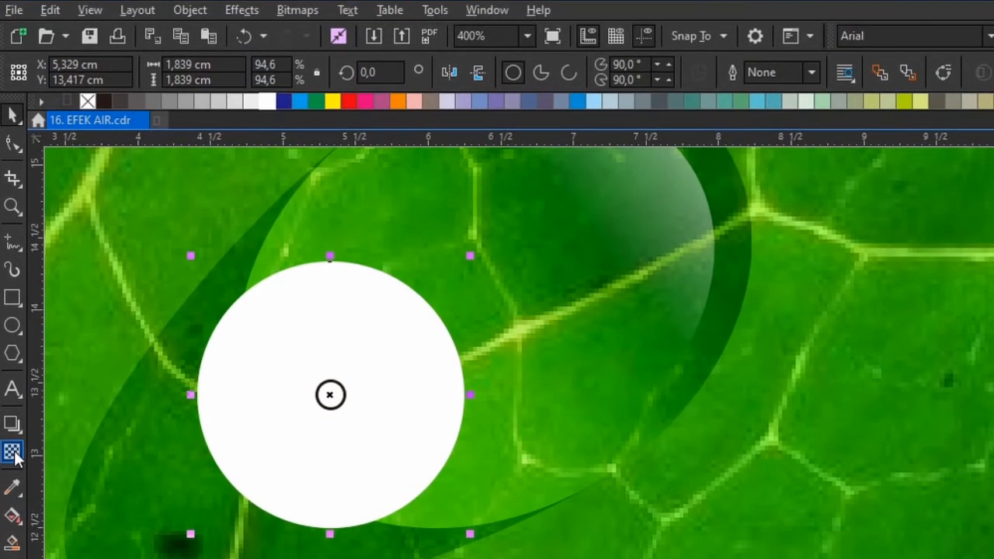
- Give the large white circle a uniform transparency of 100%
click(13, 455)
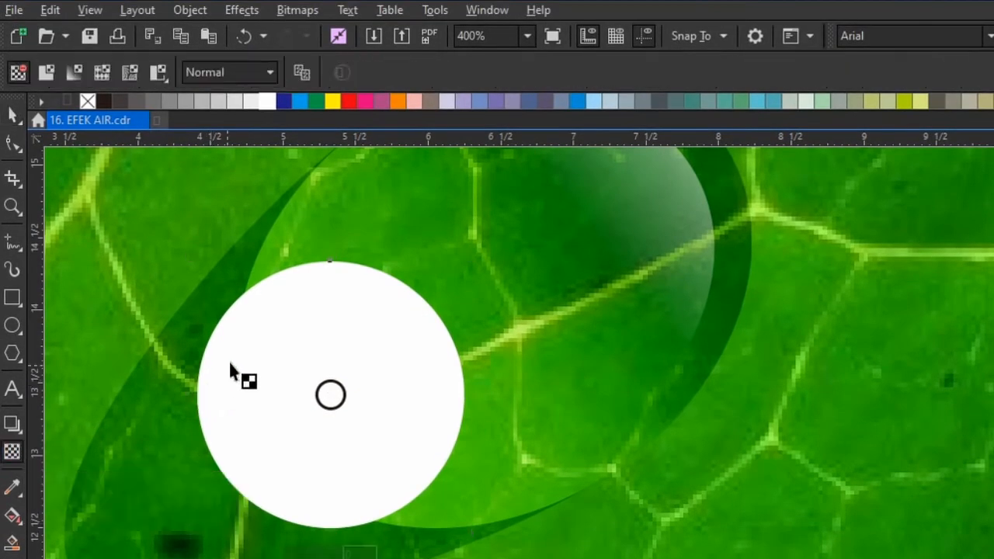
click(55, 67)
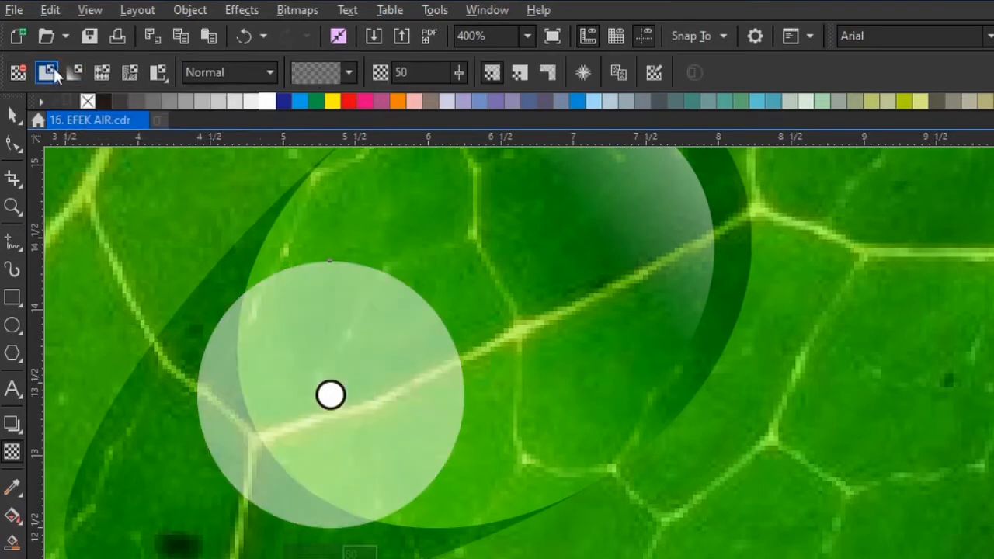
double_click(419, 72)
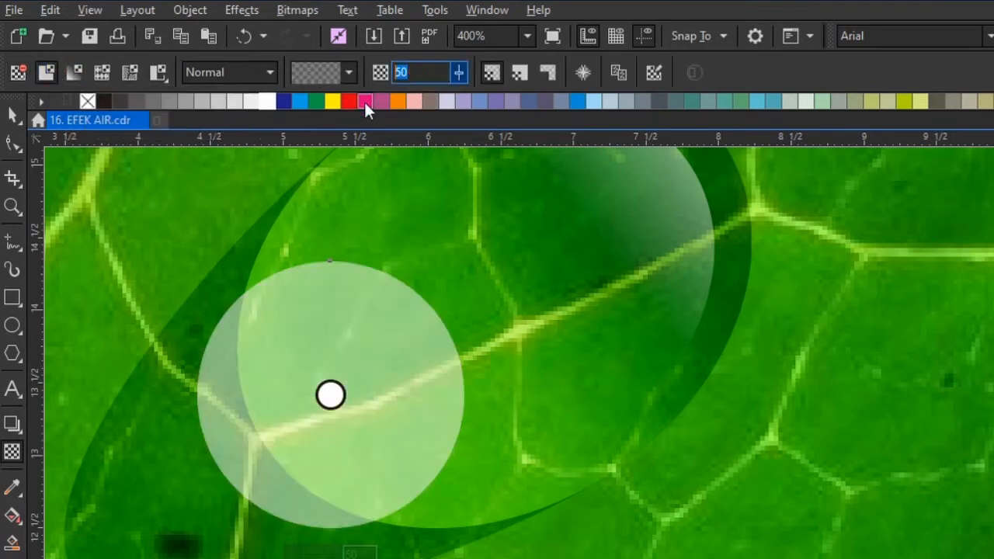
text(100)
key(Return)
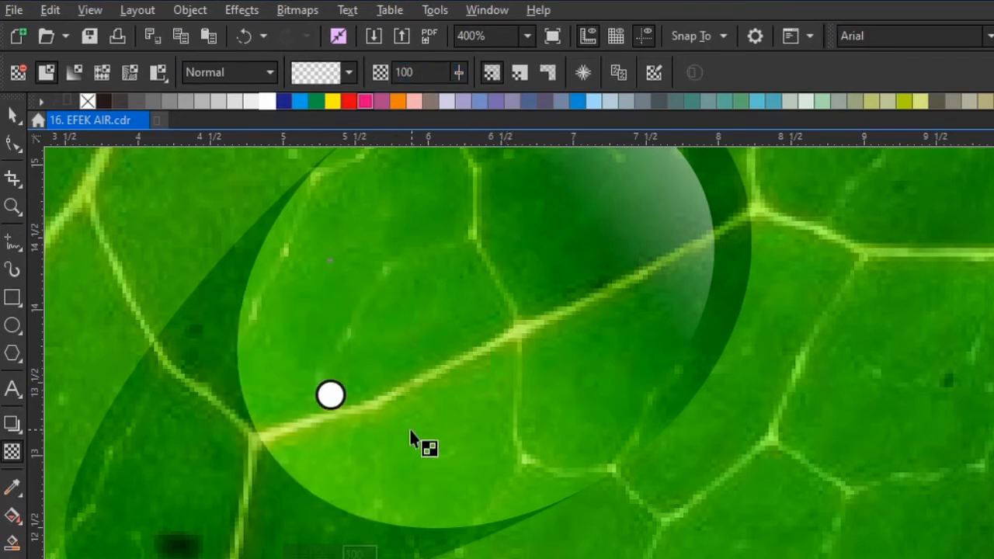
- Remove the small white circle's outline and give it a uniform transparency of 90%
click(330, 396)
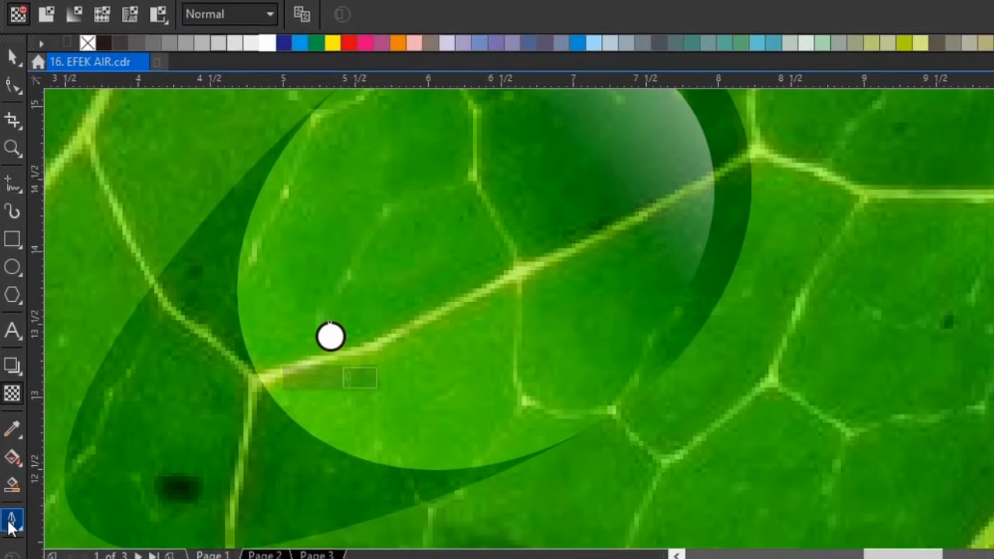
click(9, 522)
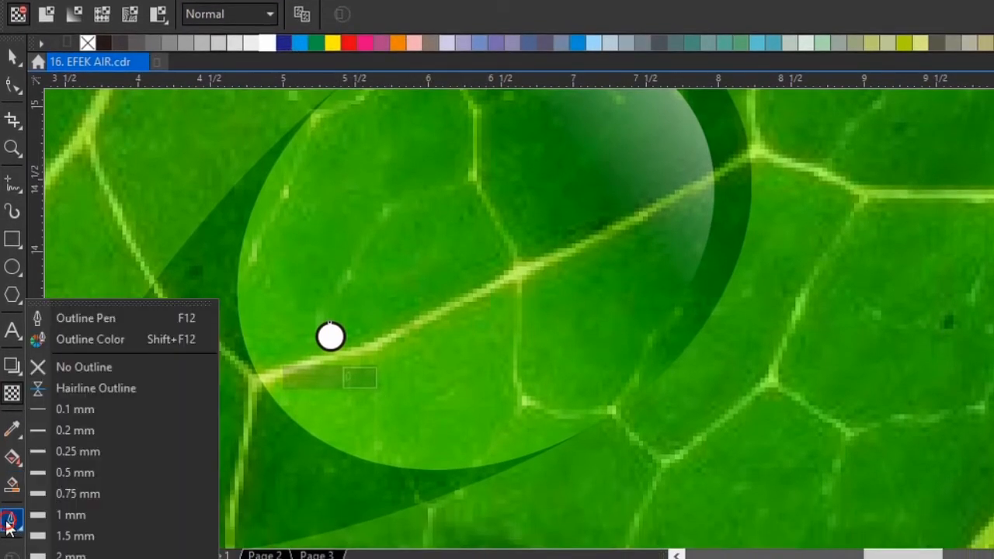
click(116, 366)
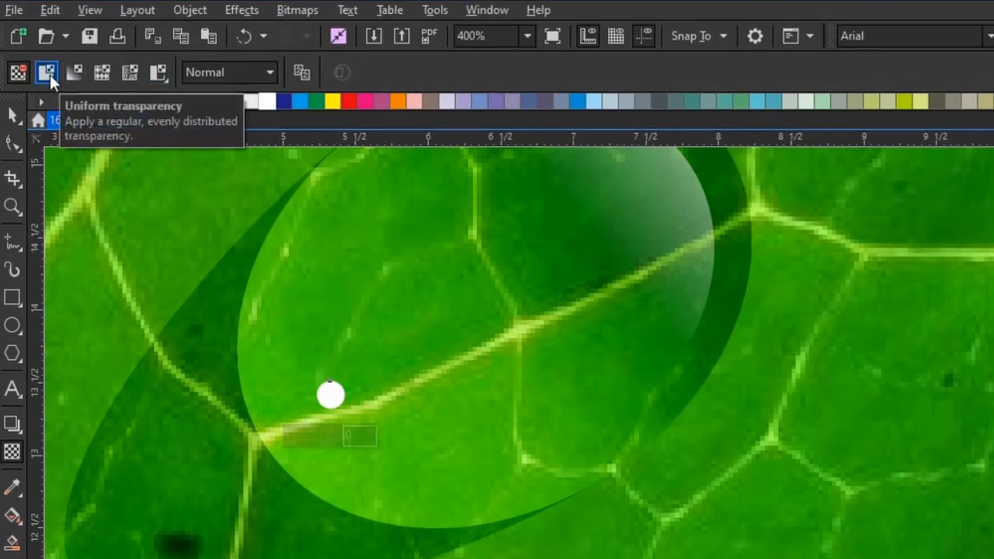
click(49, 73)
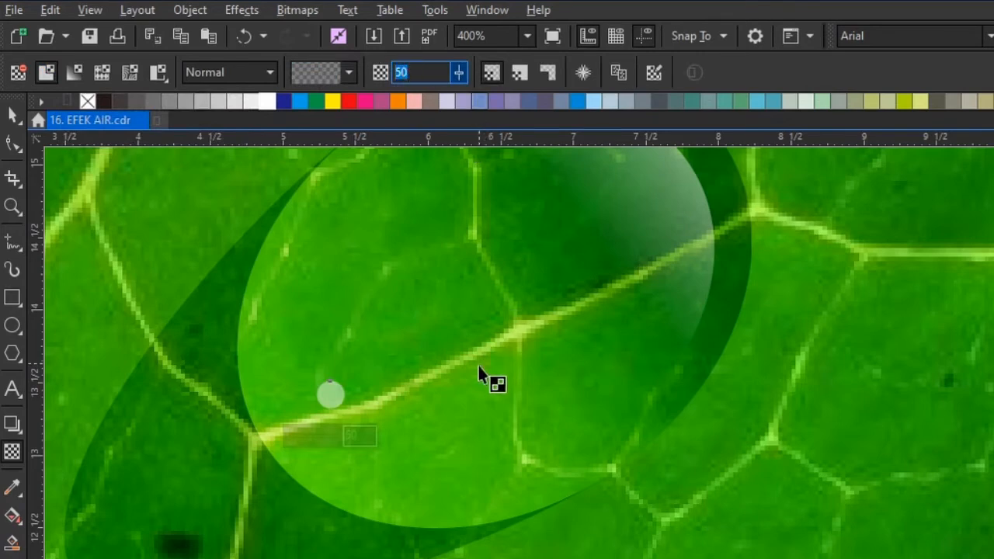
text(90)
key(Return)
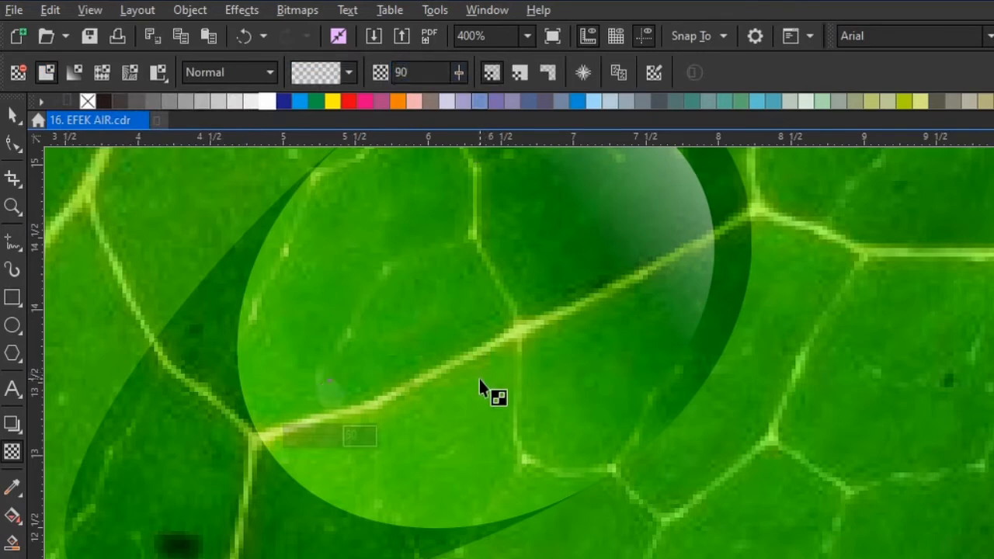
- Blend the small circle into the large transparent circle using 15 blend steps to form a soft white glow
click(12, 115)
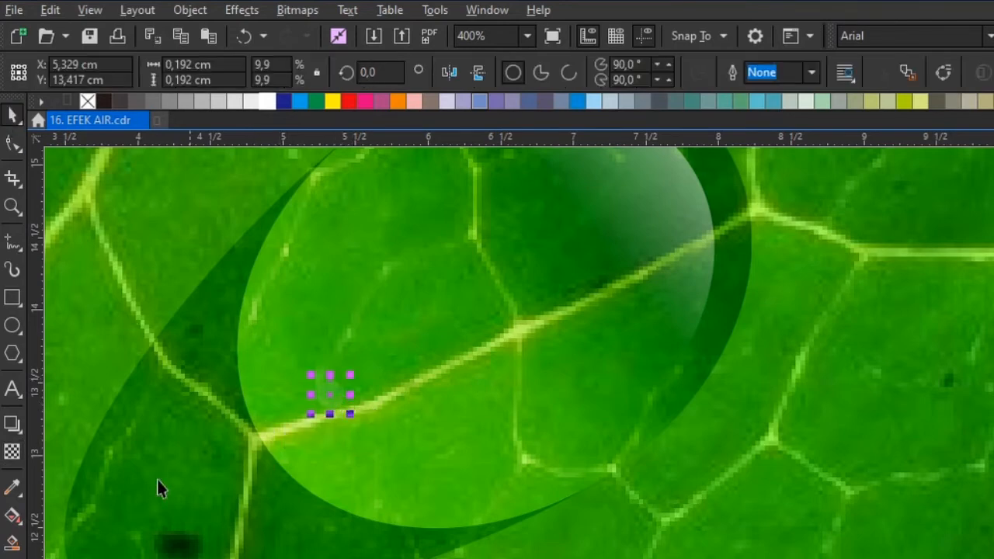
click(20, 434)
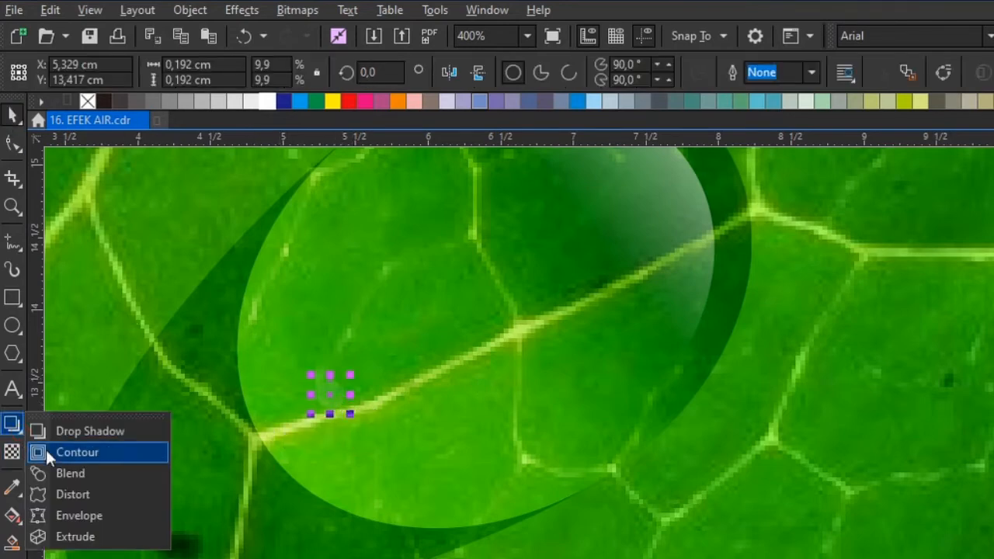
click(67, 473)
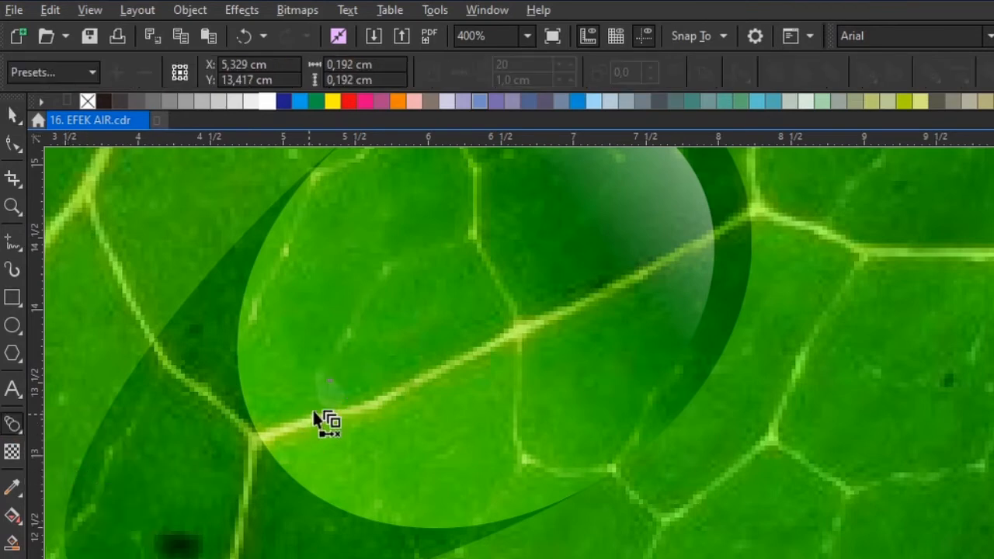
drag(319, 404, 269, 458)
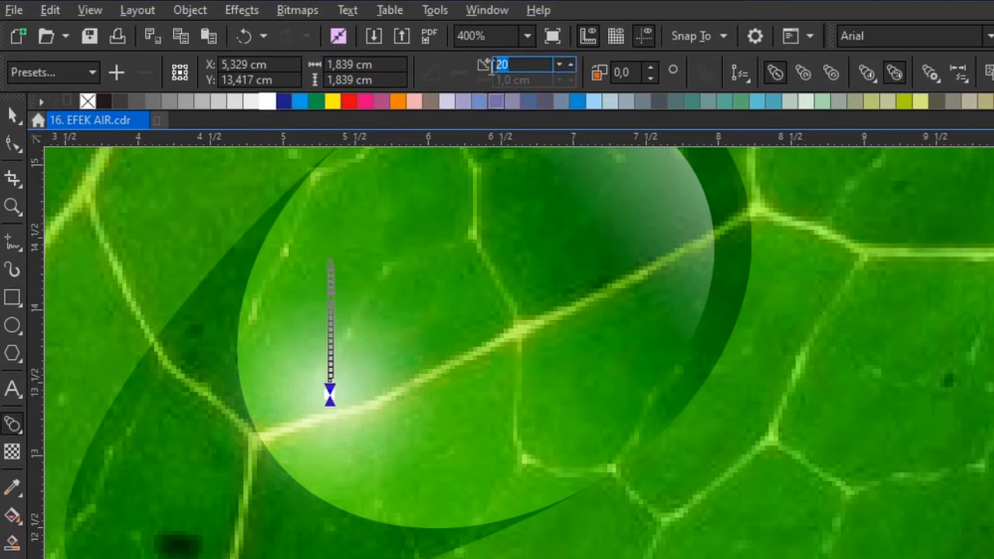
text(15)
key(Return)
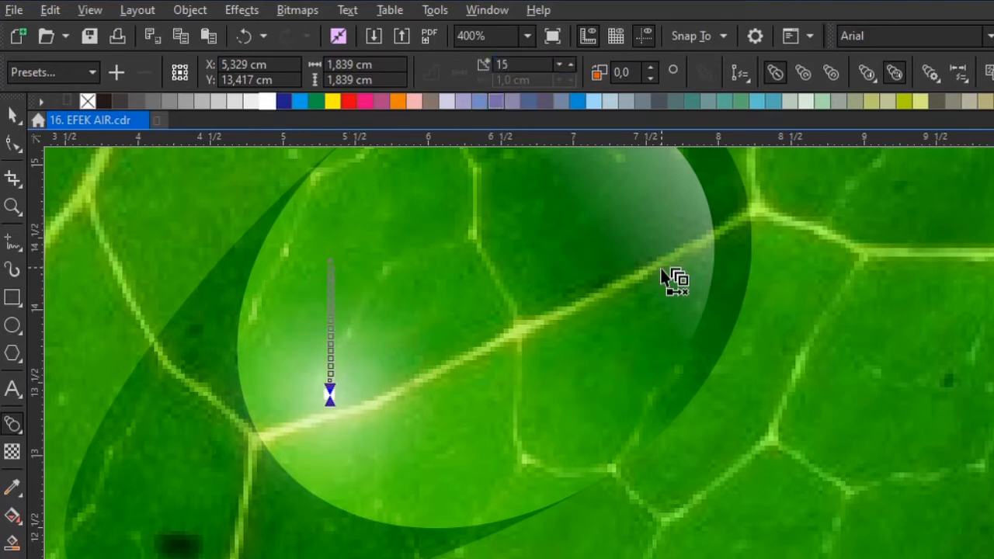
- Scale the blended glow down toward its lower-left corner to about 1.61 cm
click(13, 117)
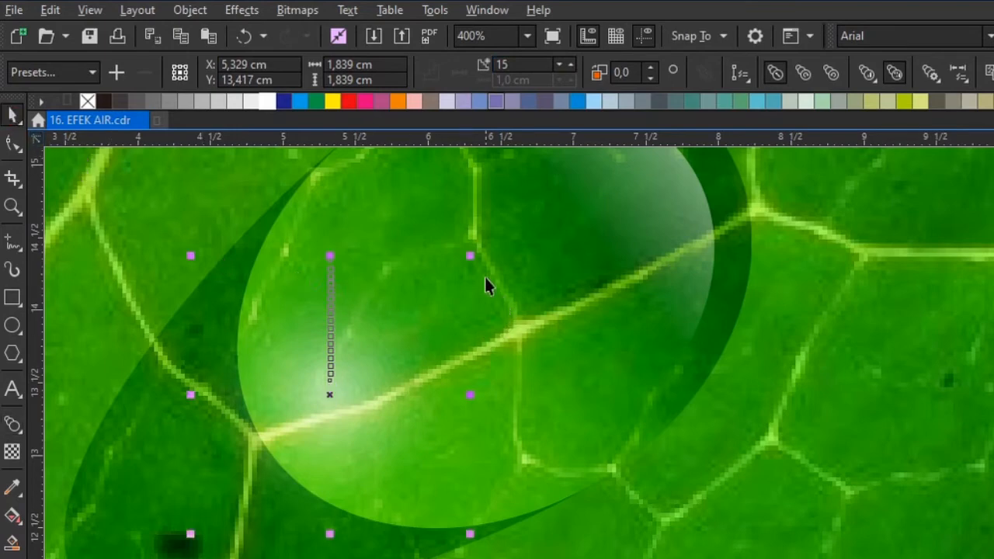
drag(470, 256, 463, 289)
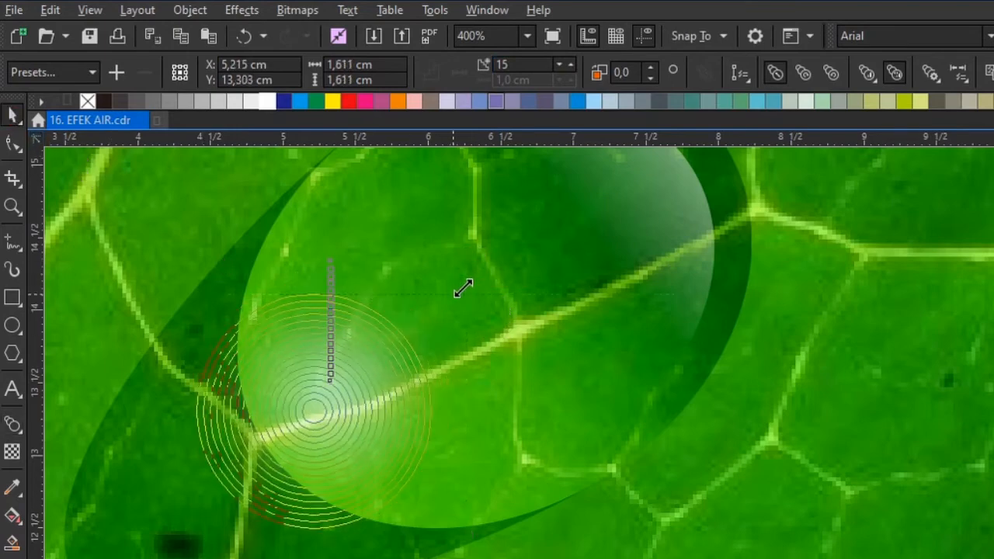
scroll(377, 452, down, 1)
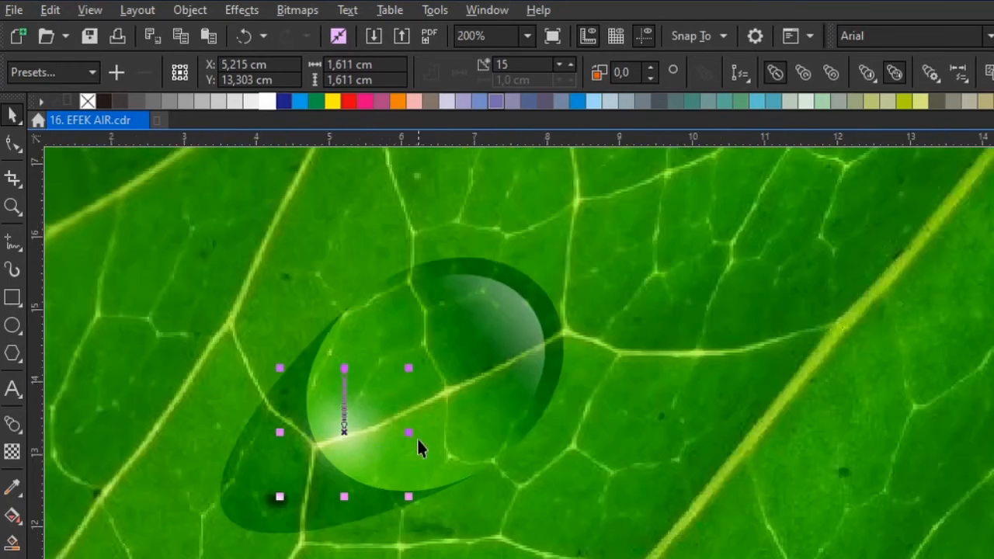
scroll(423, 455, up, 1)
scroll(321, 451, down, 1)
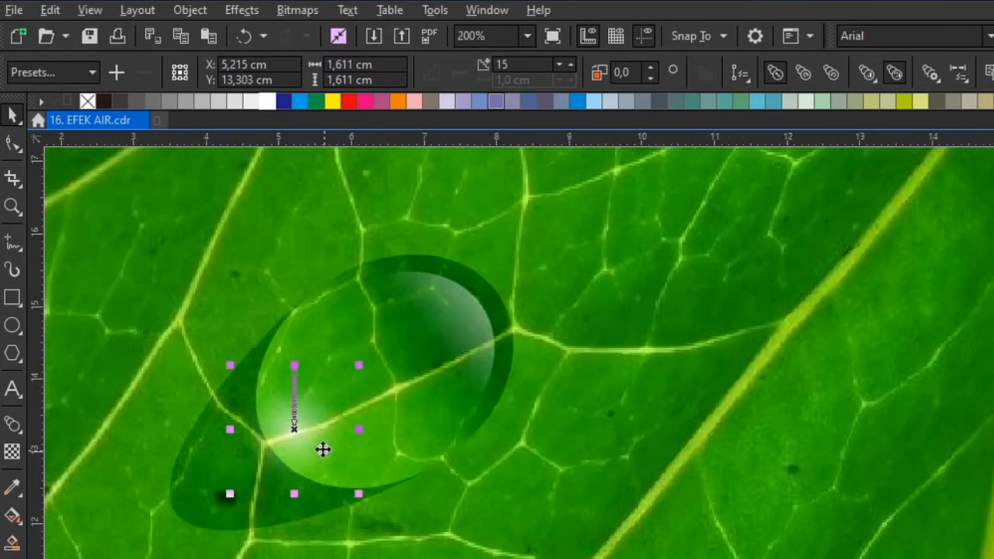
- Duplicate the glow onto the drop's upper-right highlight, shrink the copy to about 0.49 cm and position it inside the edge
drag(298, 438, 455, 326)
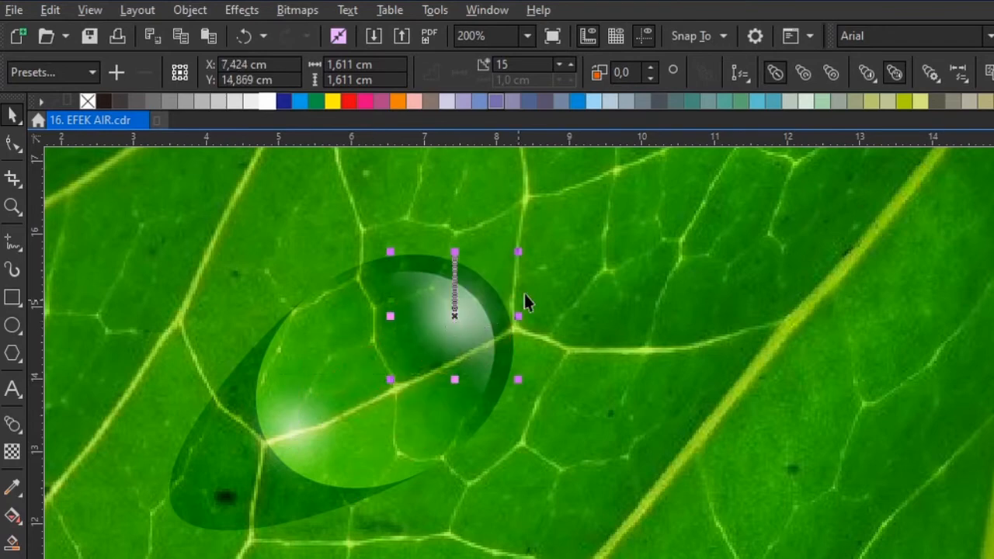
drag(522, 250, 462, 340)
drag(412, 368, 483, 311)
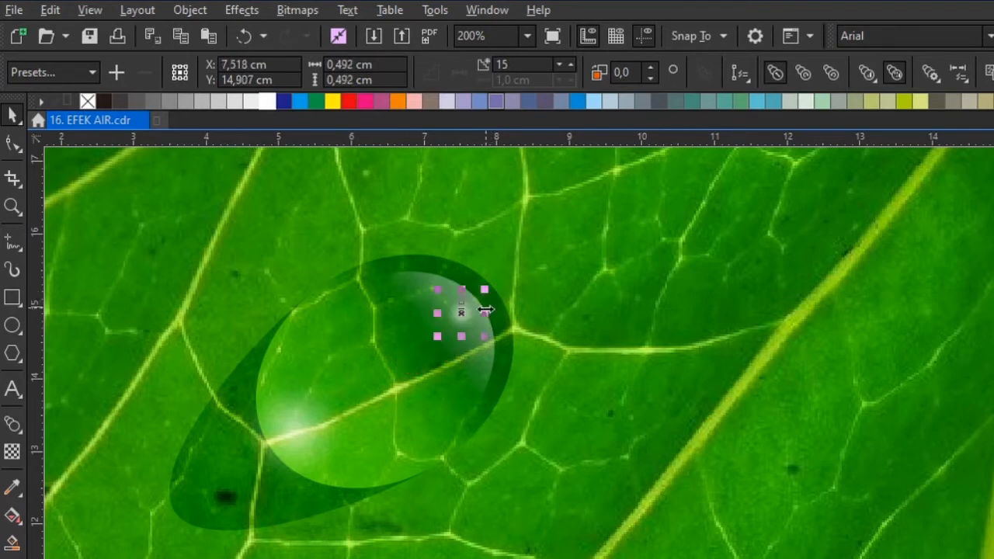
- Enlarge the white gradient highlight ellipse inside the drop from its centre to about 3.22 × 2.92 cm
scroll(470, 329, up, 2)
key(Escape)
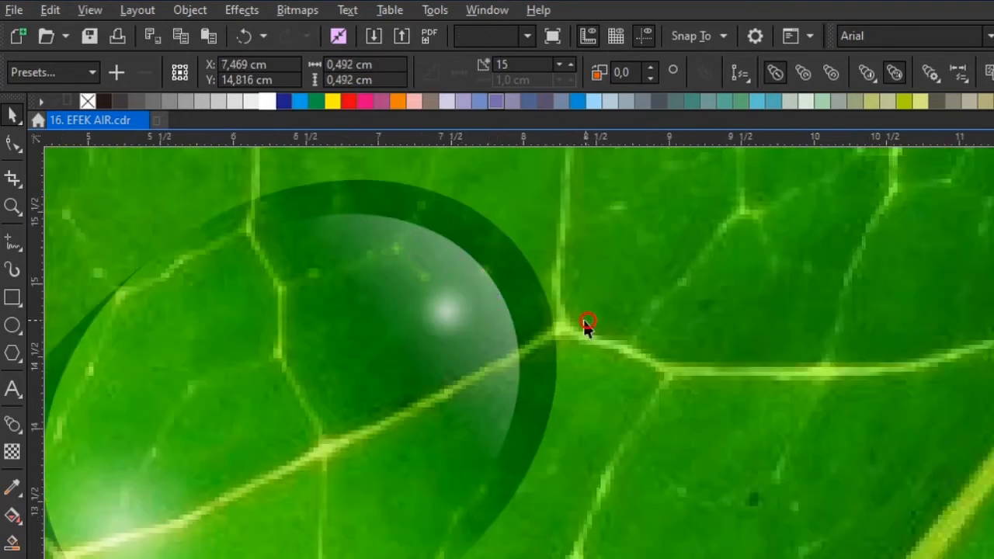
scroll(530, 311, down, 2)
scroll(535, 310, down, 1)
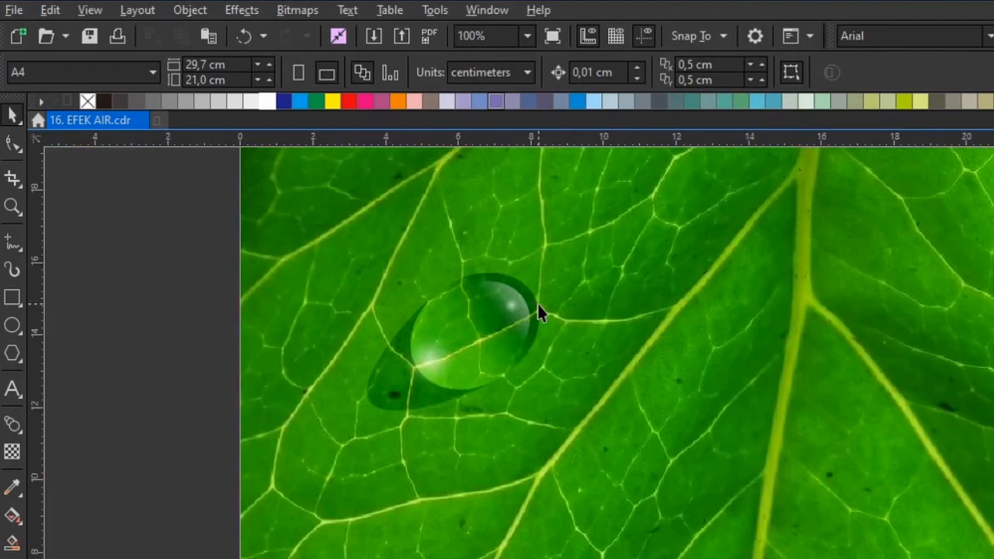
scroll(539, 314, down, 1)
scroll(525, 345, up, 1)
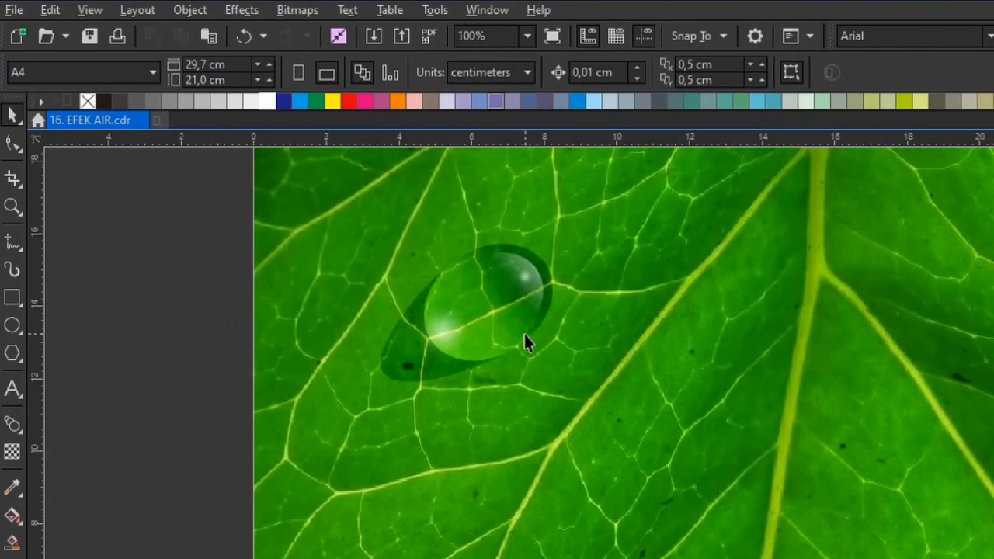
scroll(489, 298, up, 1)
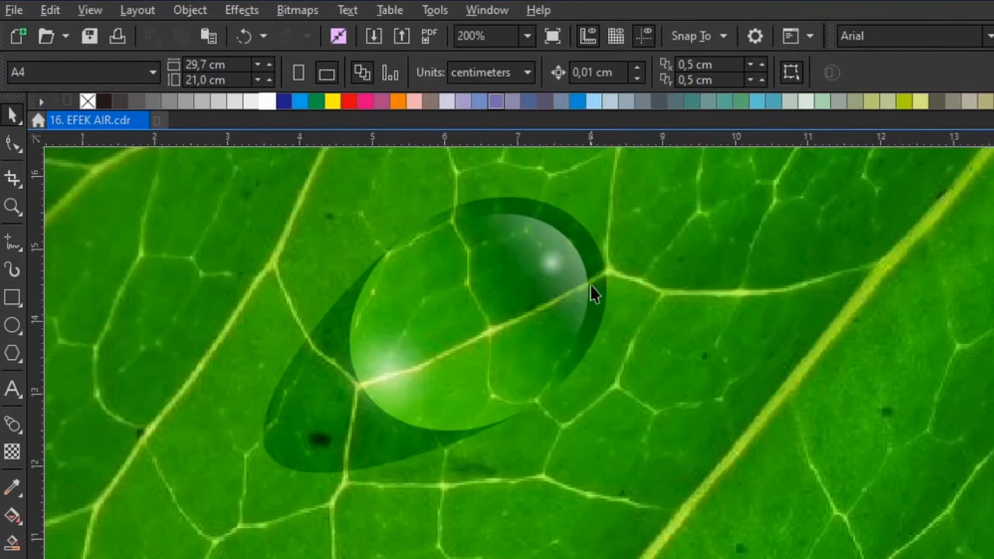
scroll(594, 268, up, 1)
click(570, 291)
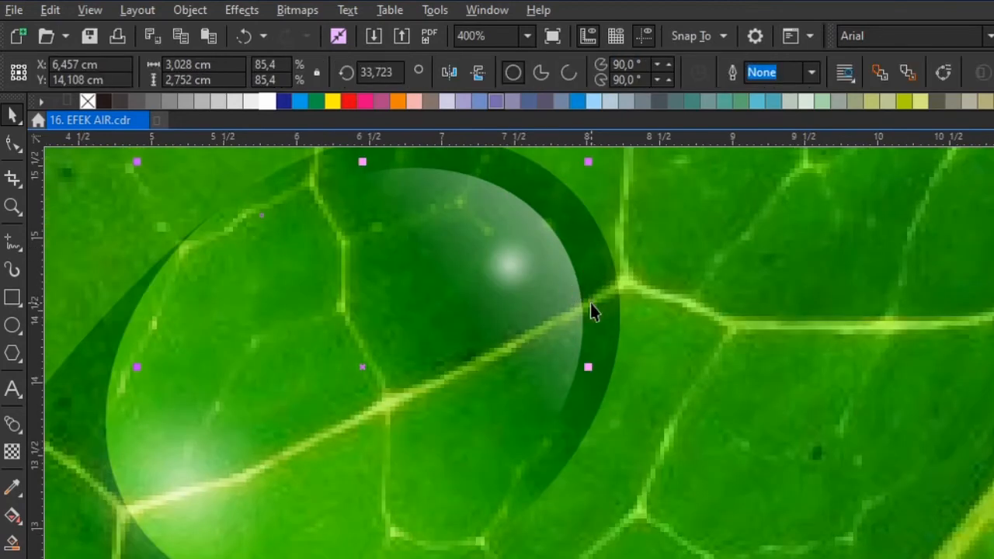
scroll(594, 299, down, 1)
scroll(598, 238, up, 1)
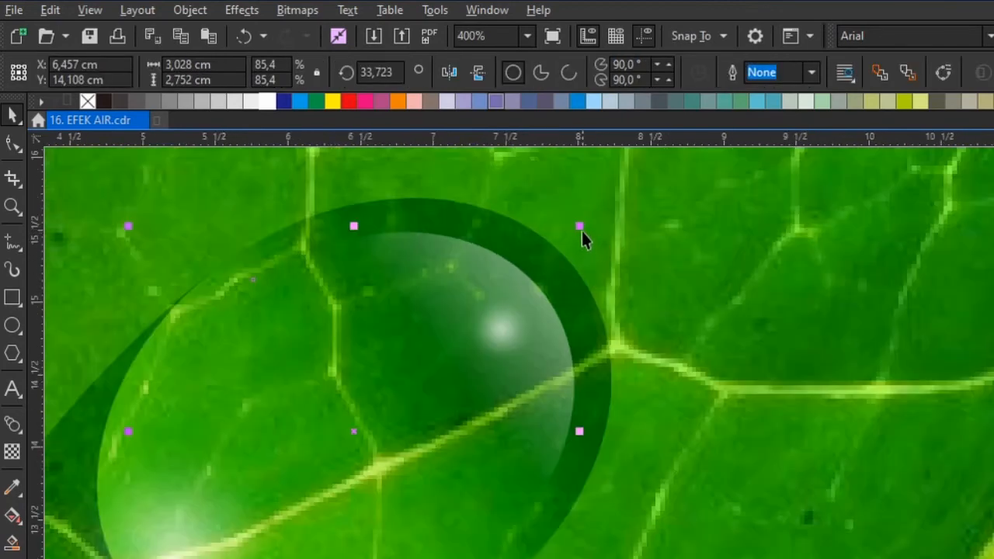
drag(580, 227, 603, 215)
key(Escape)
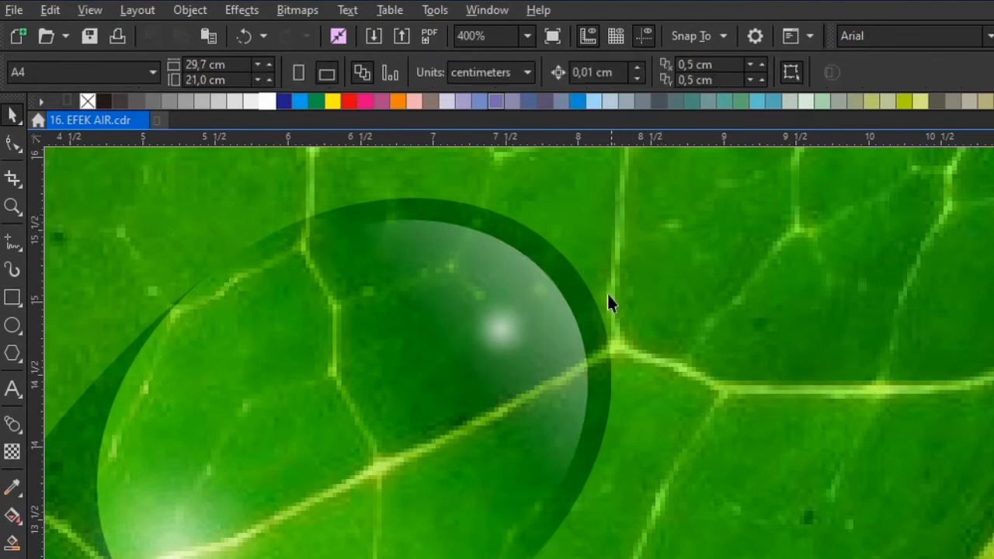
- Extend the highlight ellipse's gradient transparency toward the drop's centre at about -172.4° and shift its midpoint toward the opaque end
click(570, 334)
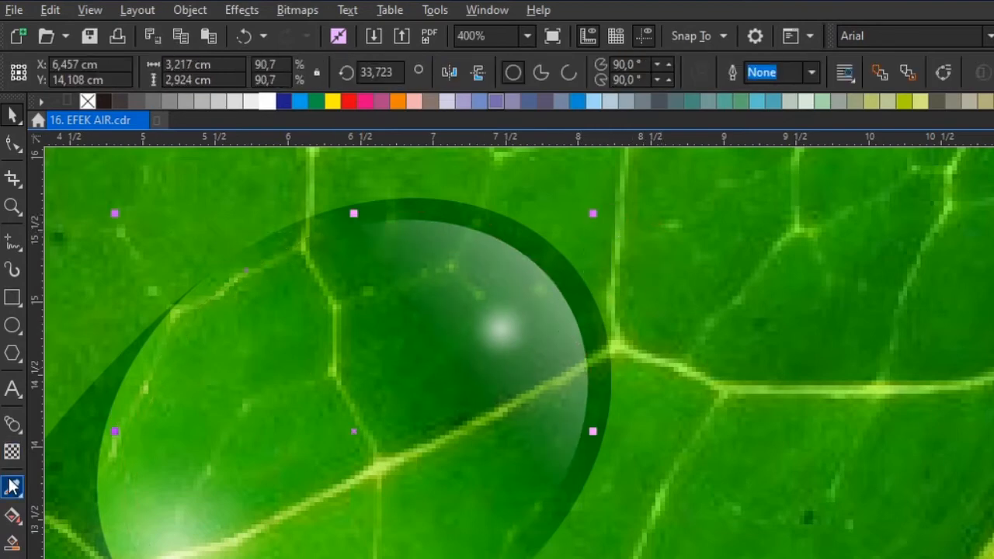
click(14, 452)
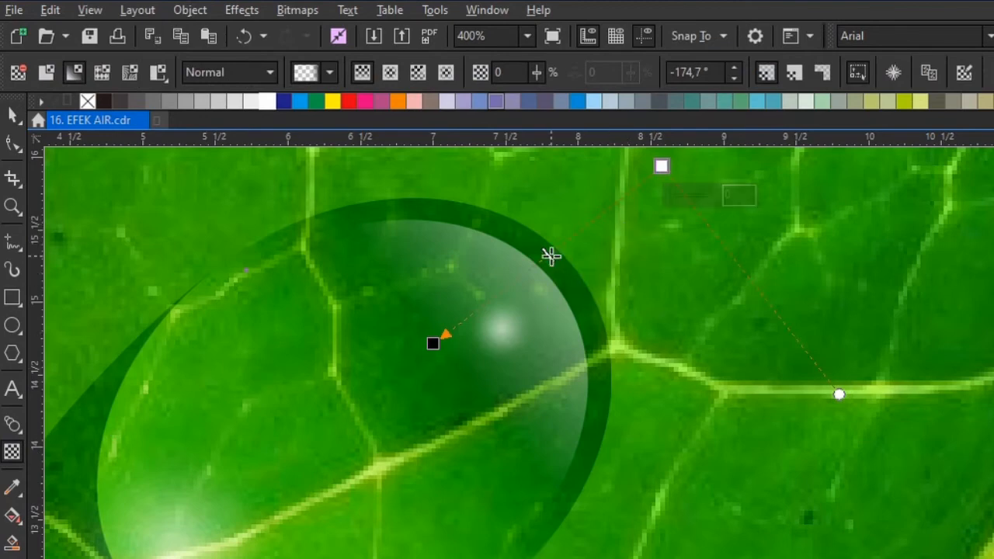
drag(576, 239, 577, 238)
drag(432, 345, 406, 379)
drag(566, 250, 606, 215)
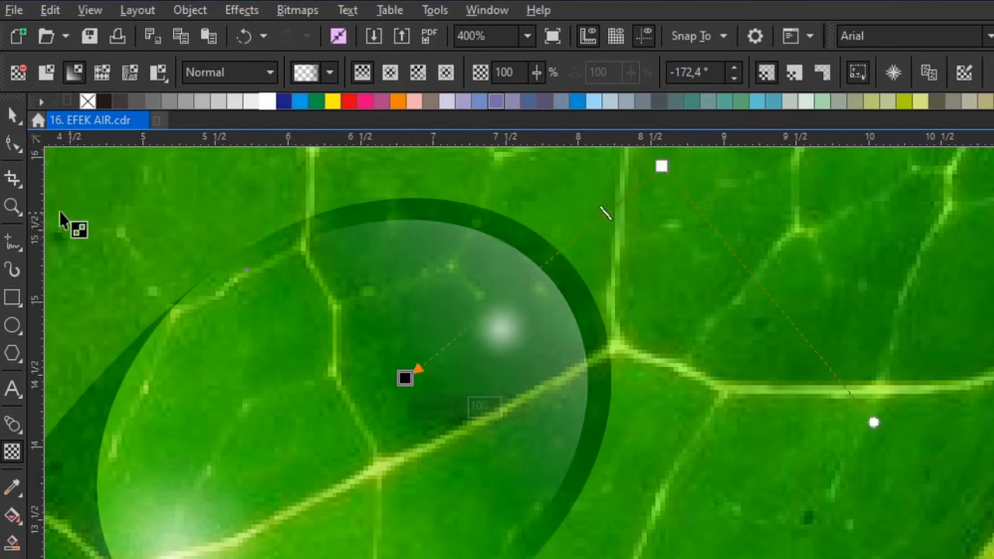
click(16, 117)
scroll(390, 309, down, 2)
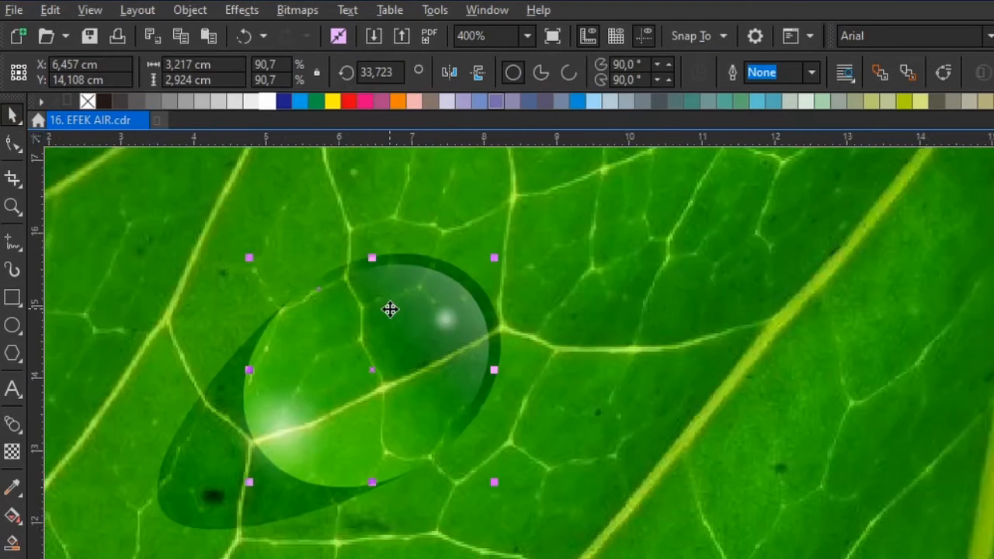
key(Escape)
- Select all parts of the water drop, including its shadow and glows, and group them
scroll(364, 415, down, 2)
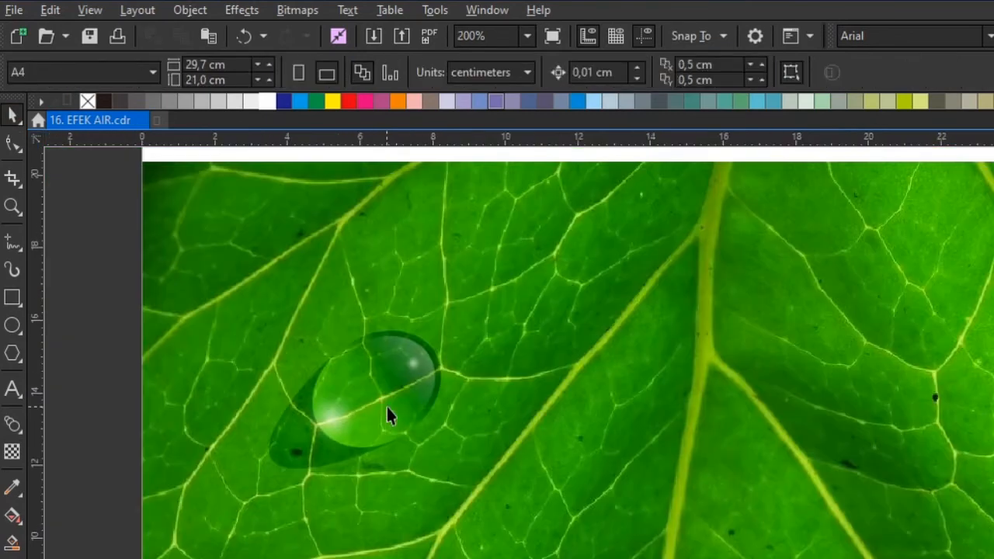
scroll(457, 376, down, 2)
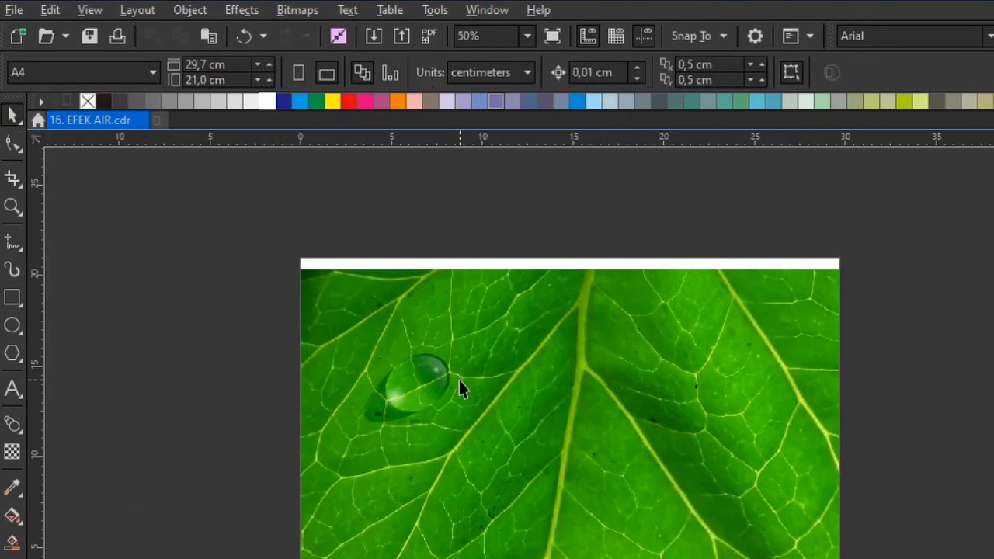
scroll(427, 402, up, 2)
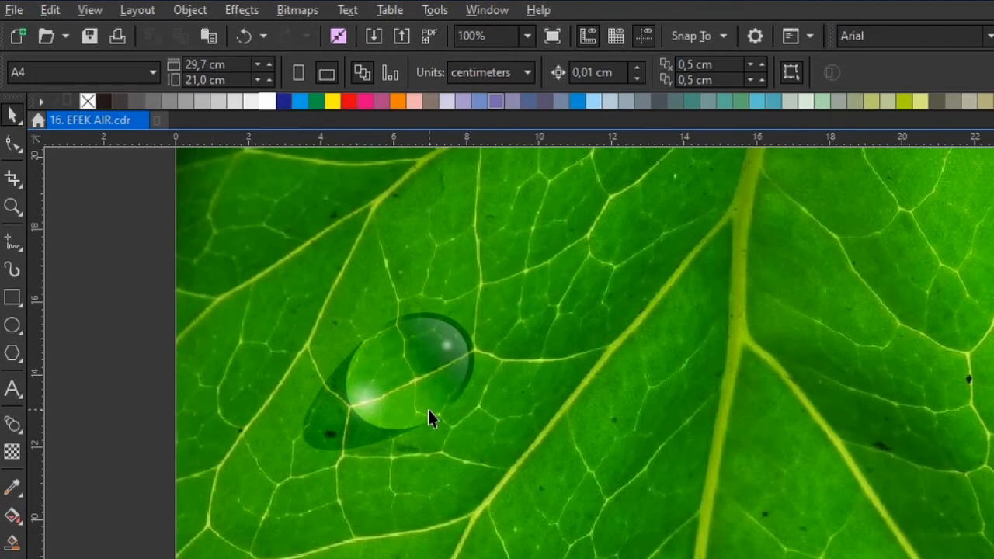
scroll(471, 388, down, 2)
drag(476, 468, 476, 465)
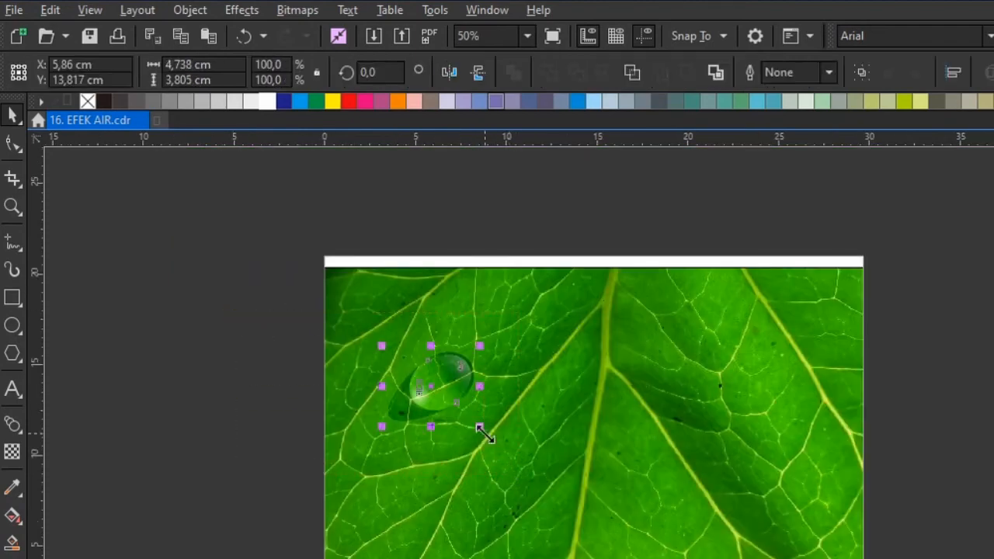
scroll(468, 396, up, 2)
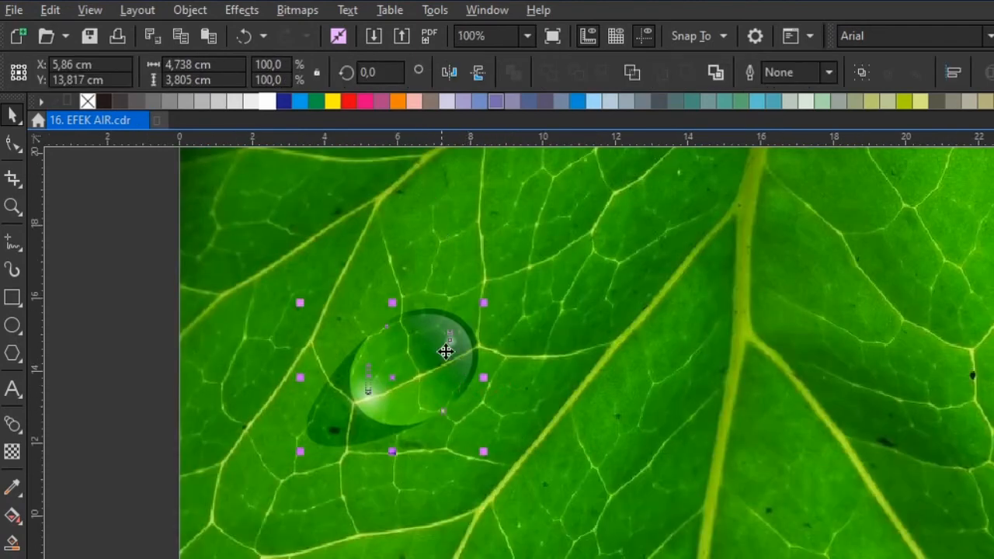
right_click(441, 372)
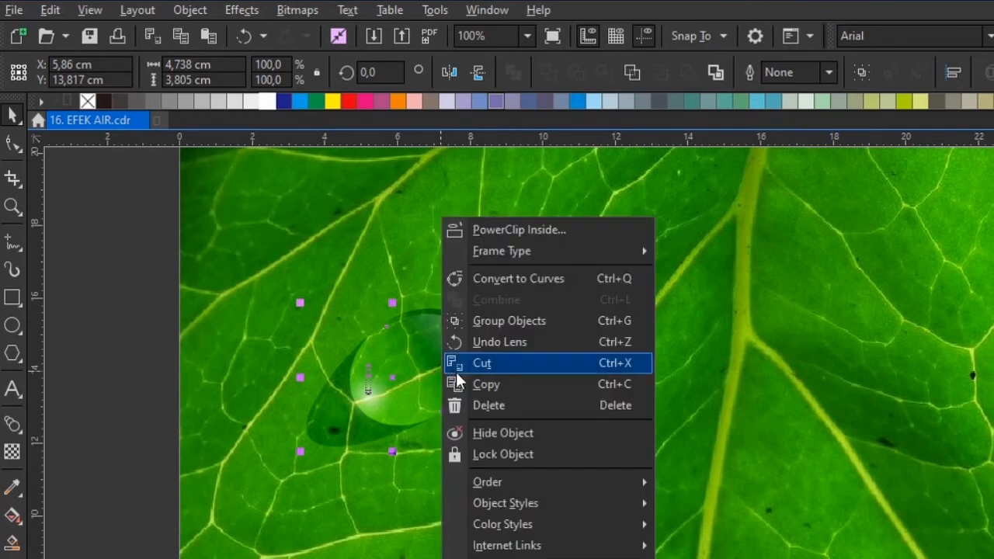
click(535, 328)
- Place a small copy of the grouped drop low on the leaf, a large one at upper right and one about 4.90 cm wide at lower left
scroll(476, 300, down, 2)
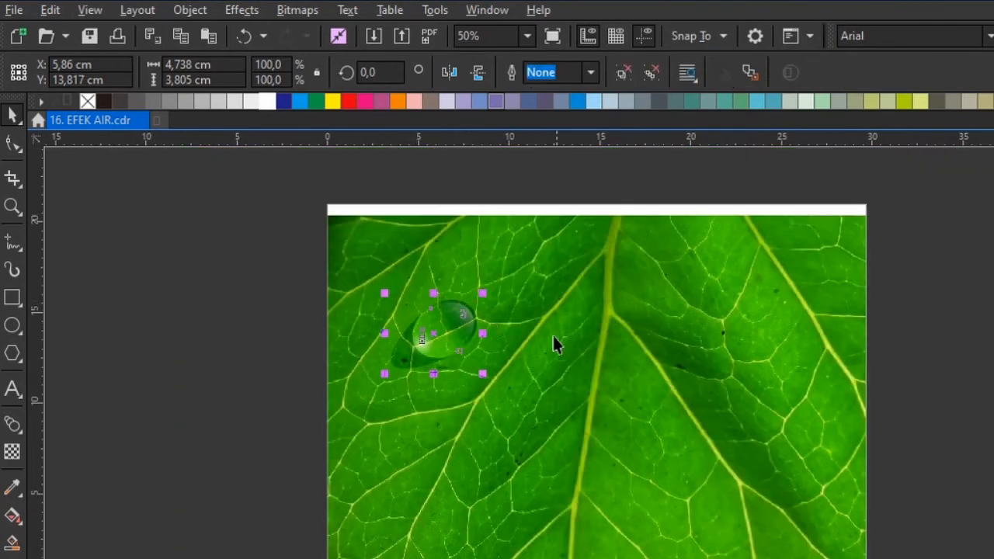
drag(450, 340, 664, 497)
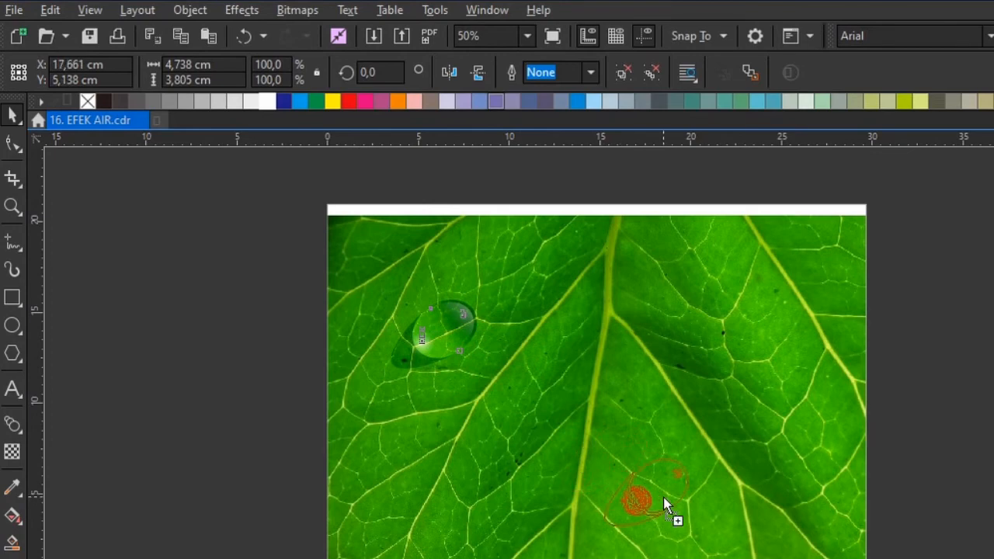
drag(695, 451, 668, 480)
drag(632, 512, 689, 312)
drag(713, 351, 532, 456)
- Add a small drop copy near the leaf's upper middle and one about 4.30 × 3.46 cm below the large right-hand drop
drag(563, 397, 588, 289)
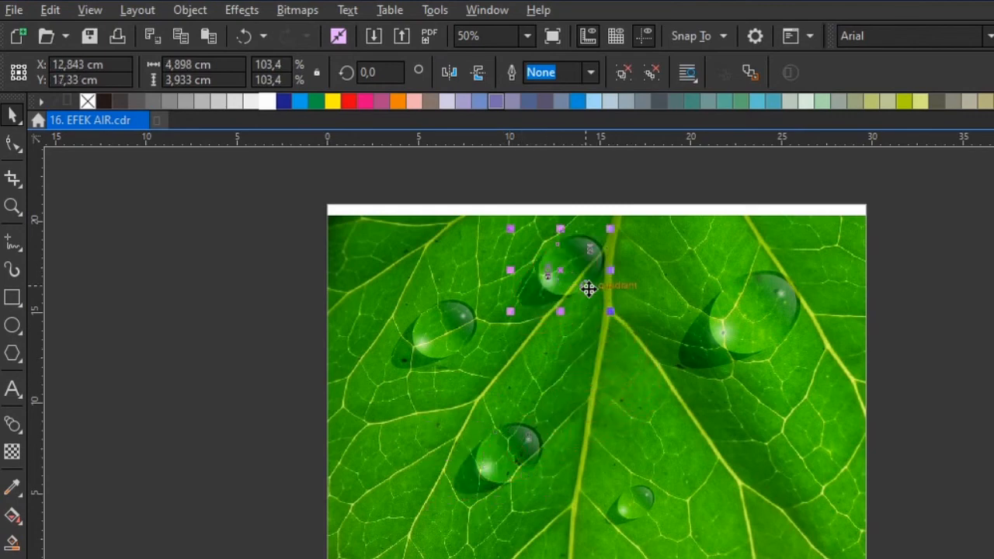
drag(611, 229, 711, 395)
drag(677, 427, 781, 406)
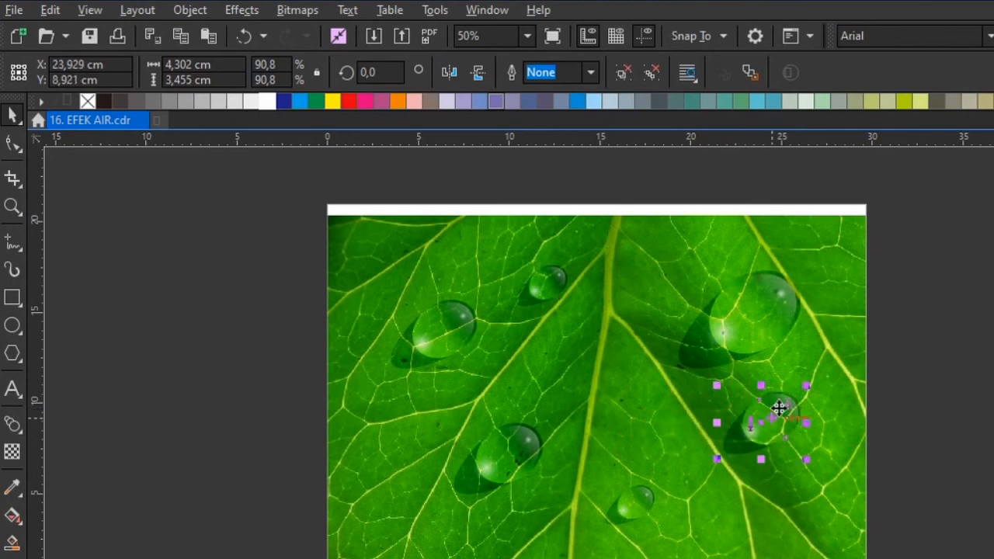
click(864, 378)
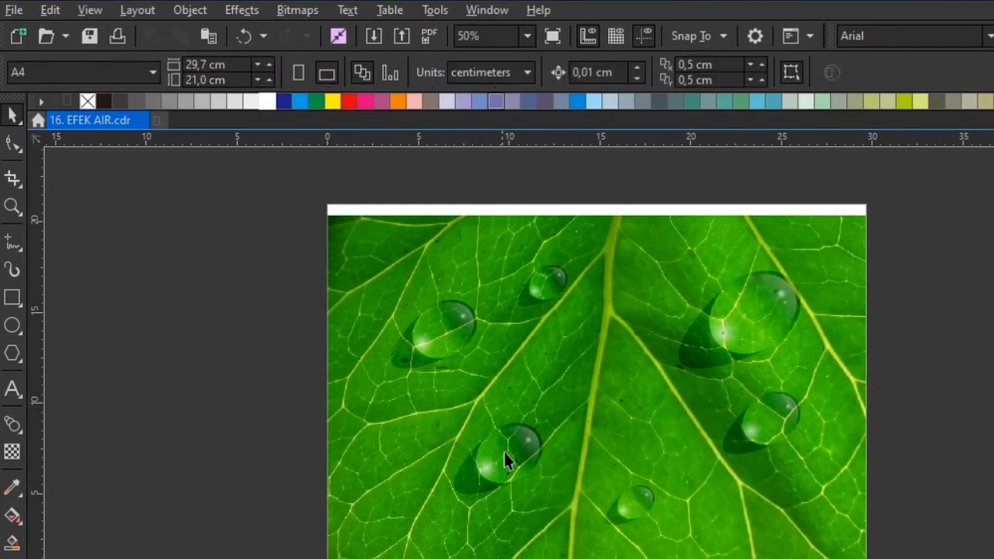
- Duplicate the lower-left drop to the right of the leaf's central vein, shrink the copy and position it above the smallest drop
drag(504, 452, 642, 404)
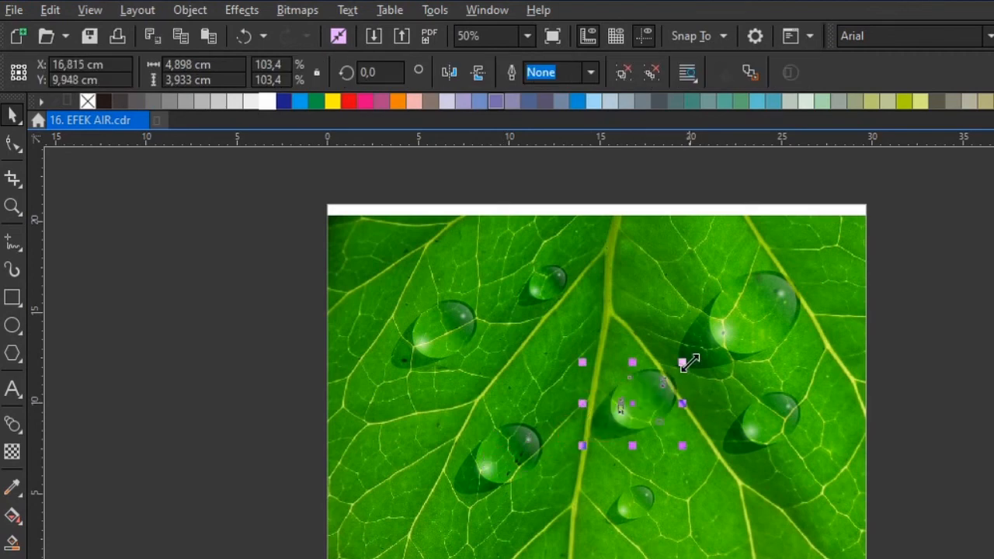
drag(682, 362, 665, 381)
drag(627, 410, 643, 414)
click(701, 410)
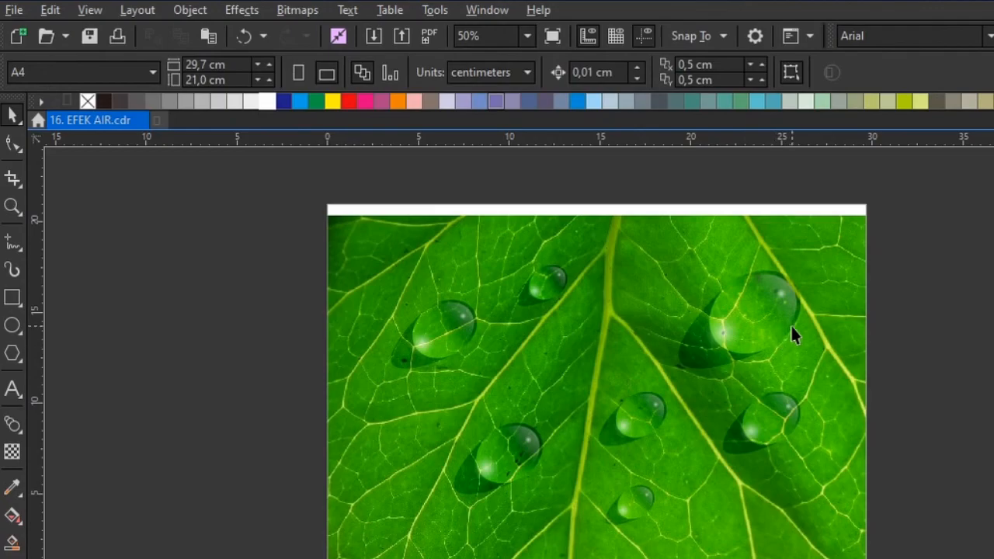